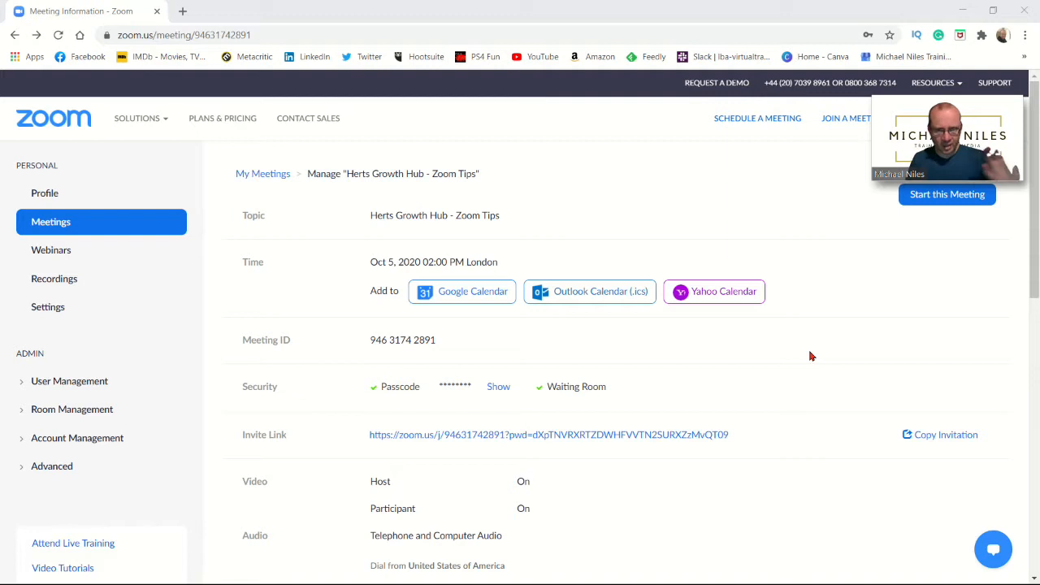
Open the account's meeting Settings and scroll to the Polling option under In Meeting (Basic)
click(48, 307)
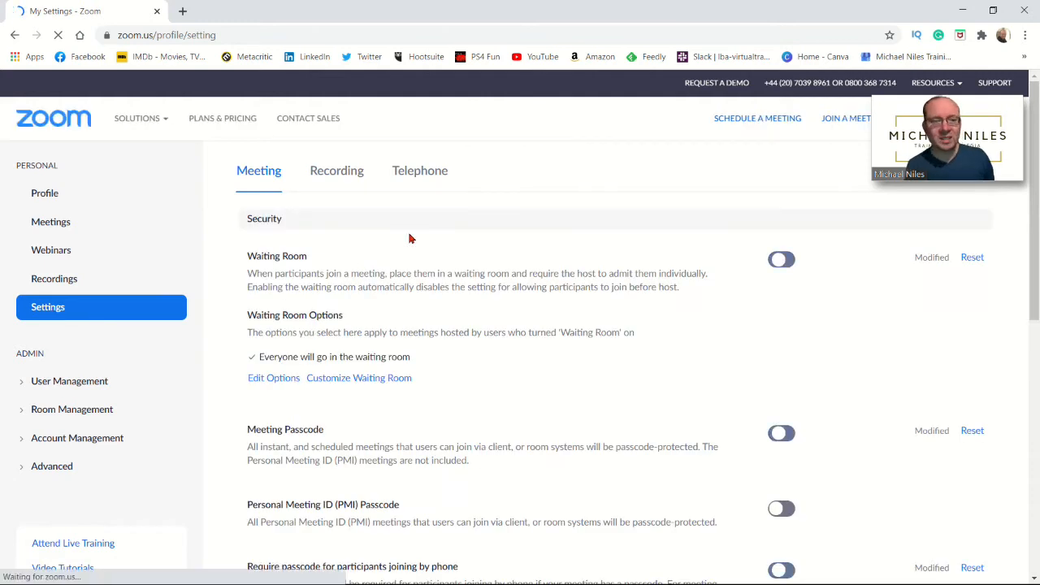
scroll(504, 268, down, 5)
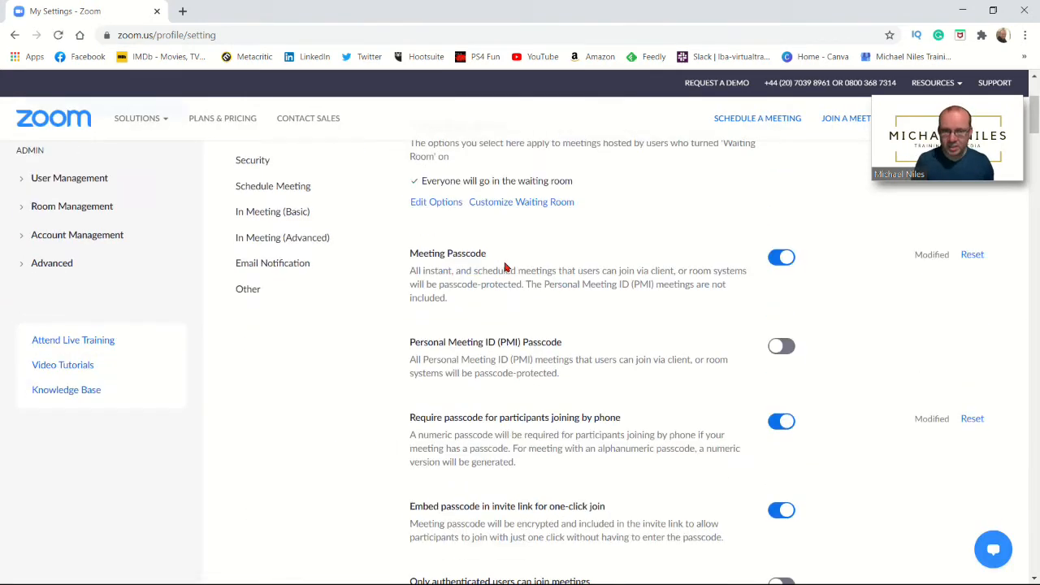
scroll(504, 262, down, 2)
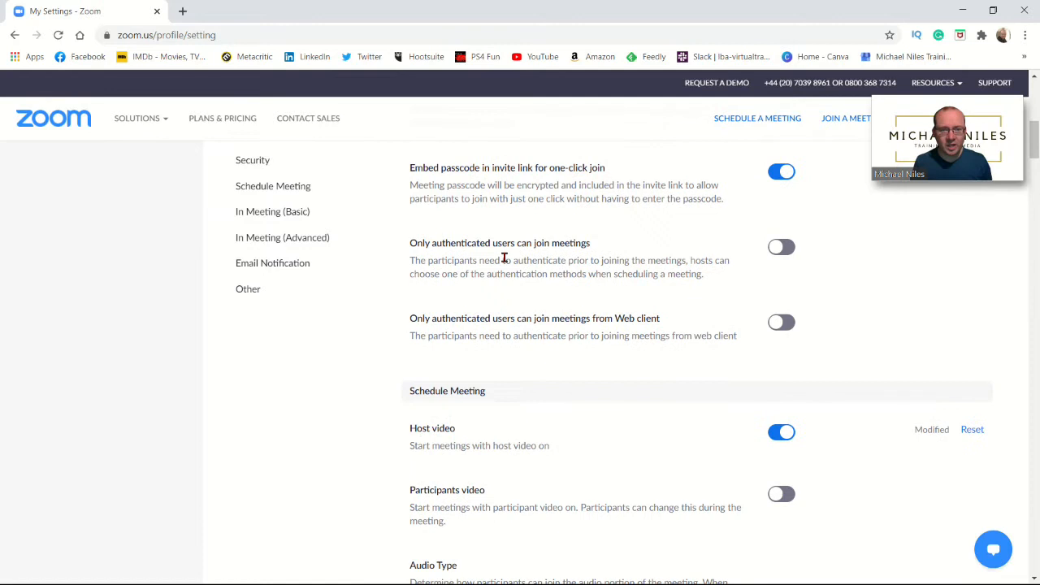
scroll(504, 260, down, 7)
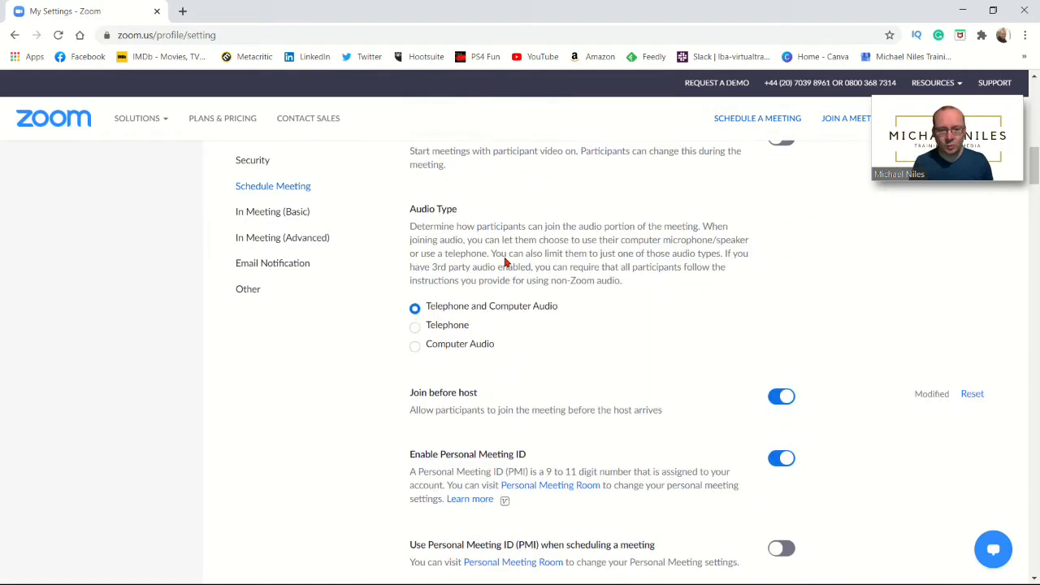
scroll(504, 262, down, 2)
scroll(504, 262, down, 5)
scroll(504, 262, down, 4)
scroll(504, 262, down, 2)
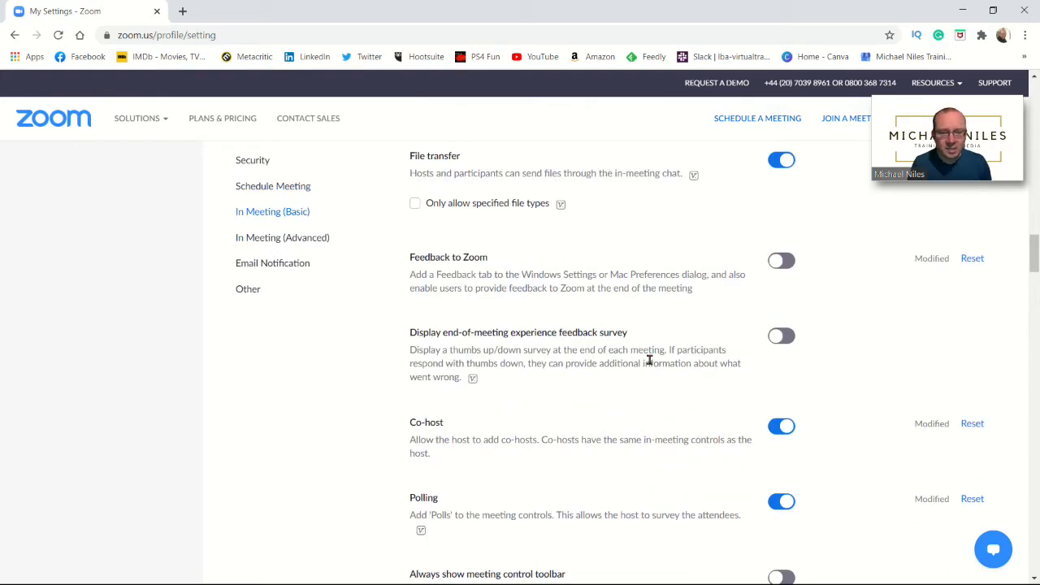
scroll(611, 399, down, 3)
scroll(611, 399, down, 1)
scroll(610, 394, up, 1)
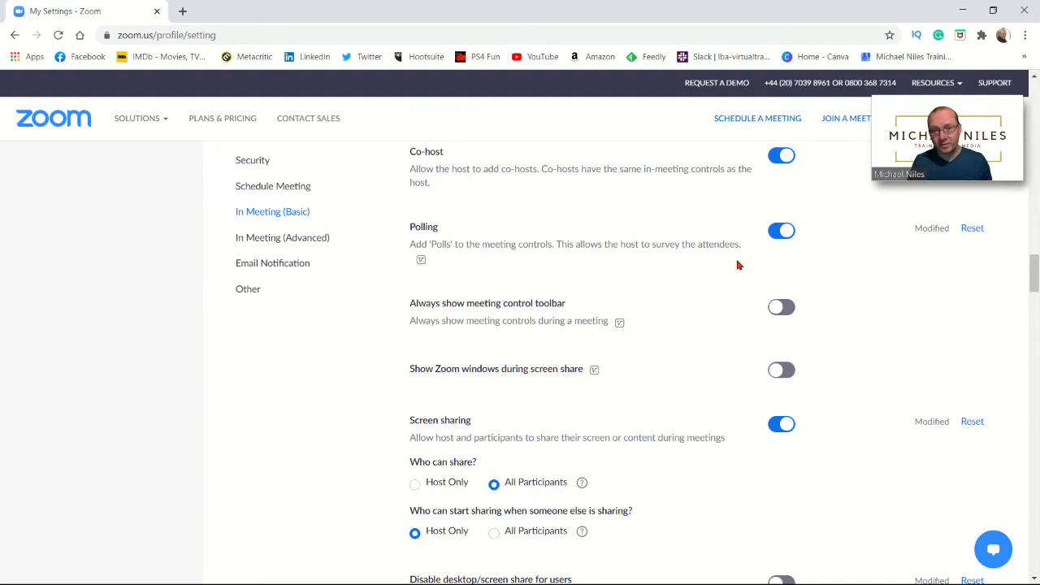
click(779, 233)
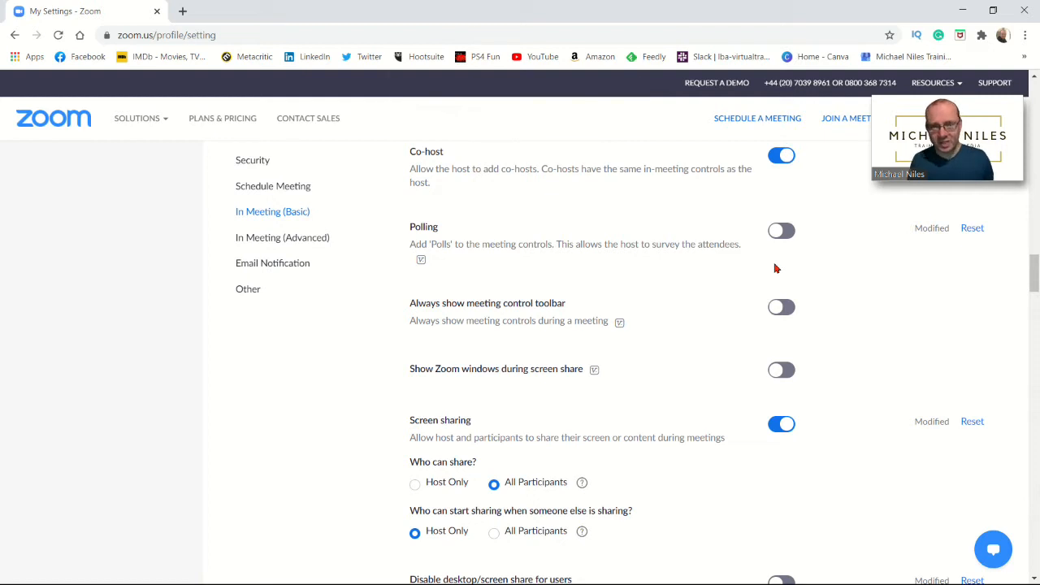
click(783, 233)
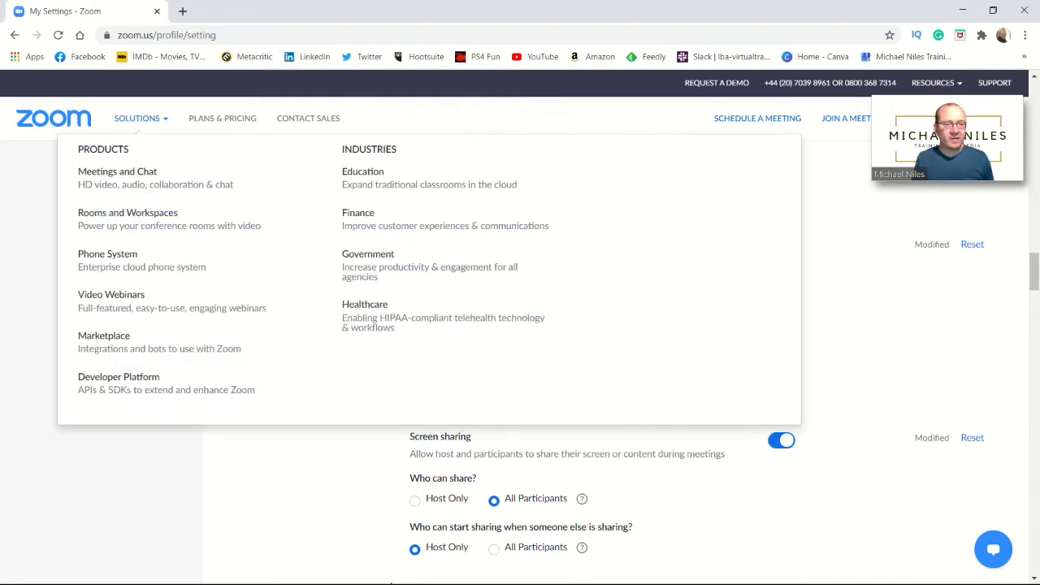
scroll(111, 332, up, 8)
Return to the Zoom home page and open the My Account profile page
click(50, 121)
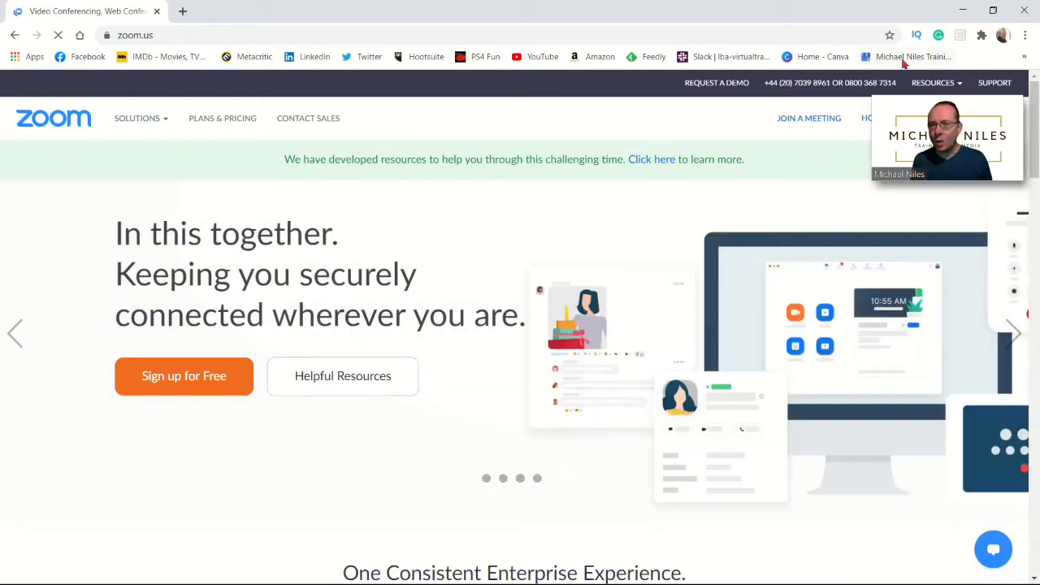
drag(932, 110, 414, 22)
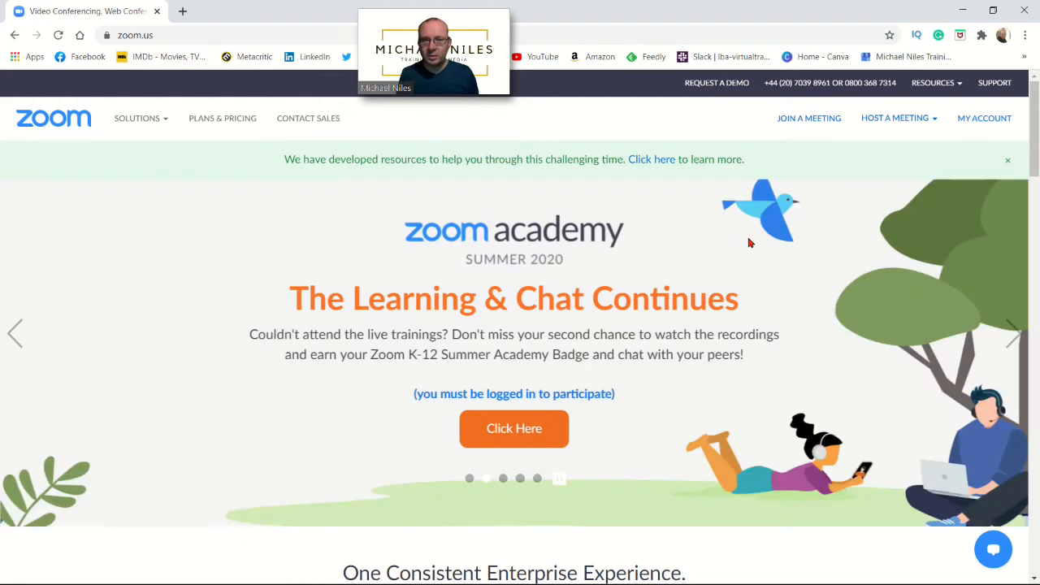
click(987, 119)
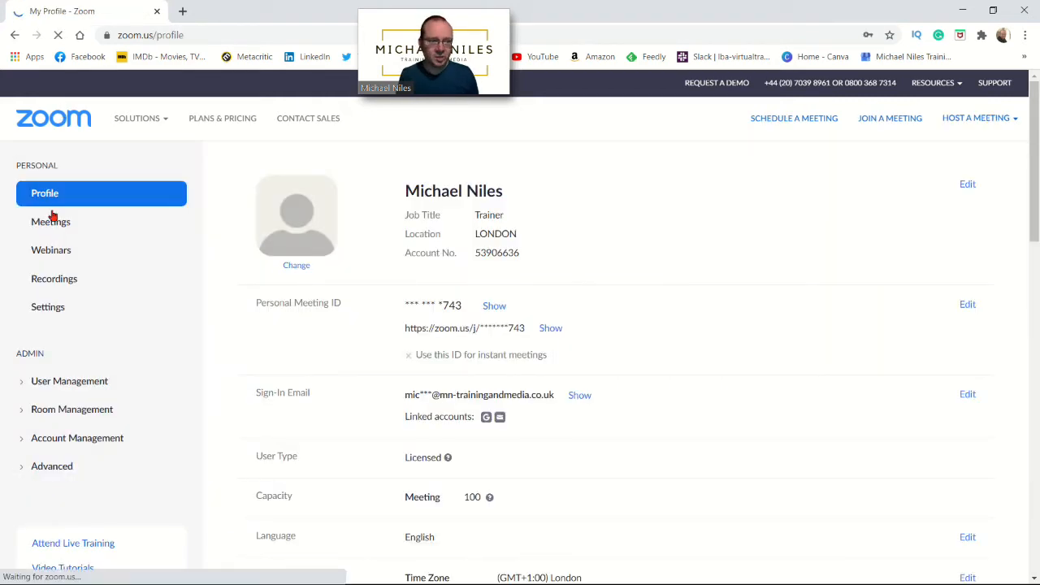
Open the Ambition Broxbourn meeting from the Meetings list and scroll to its empty poll section
click(55, 222)
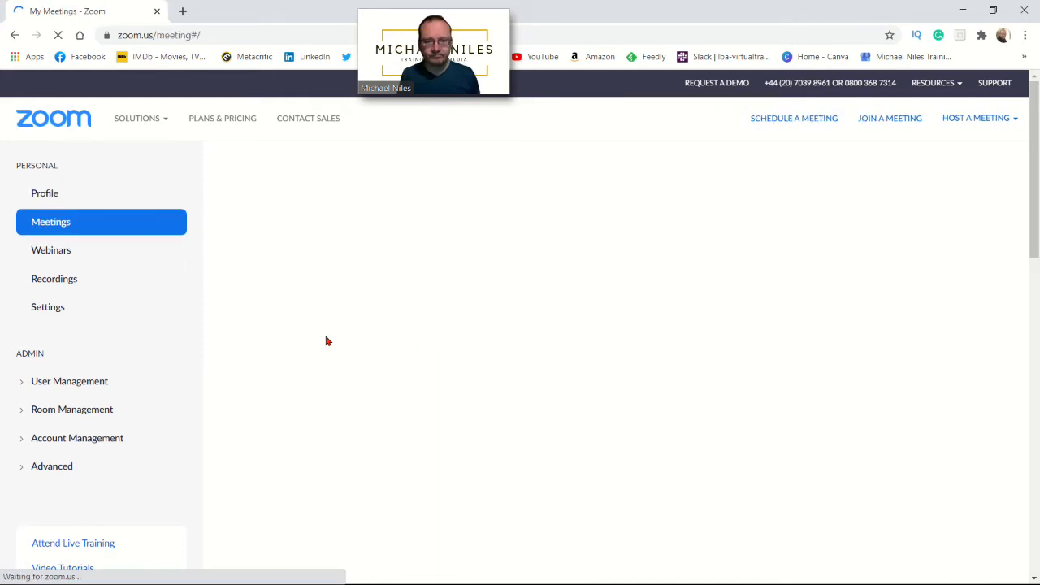
scroll(437, 295, down, 3)
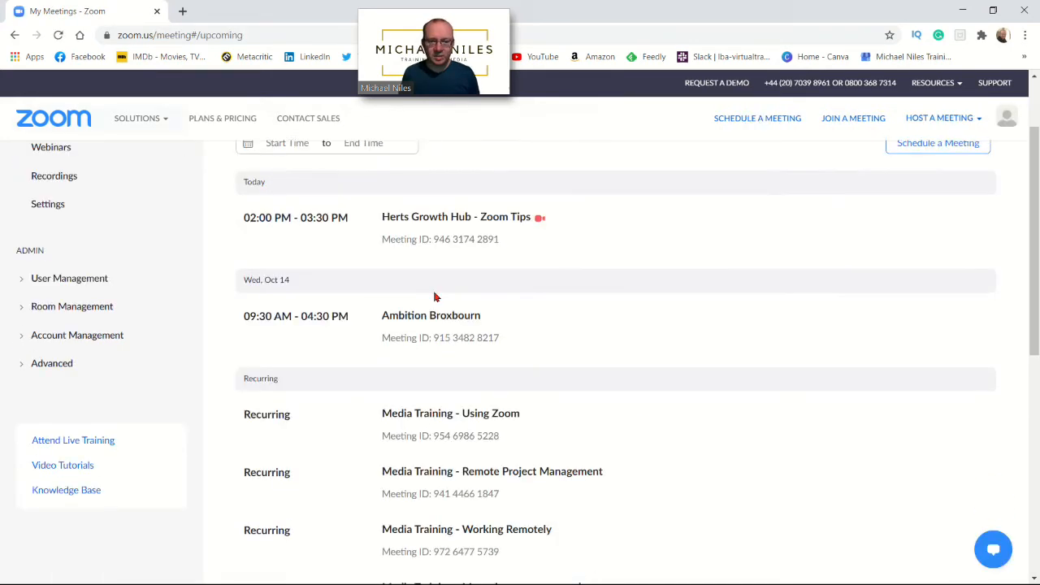
scroll(436, 295, down, 2)
scroll(437, 295, up, 4)
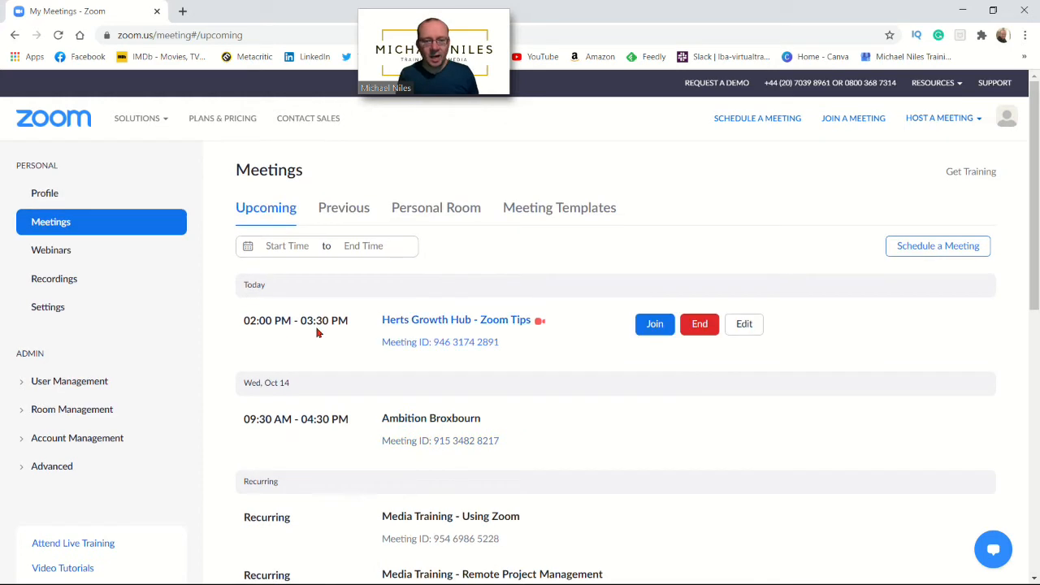
mouse_move(535, 326)
scroll(520, 332, down, 3)
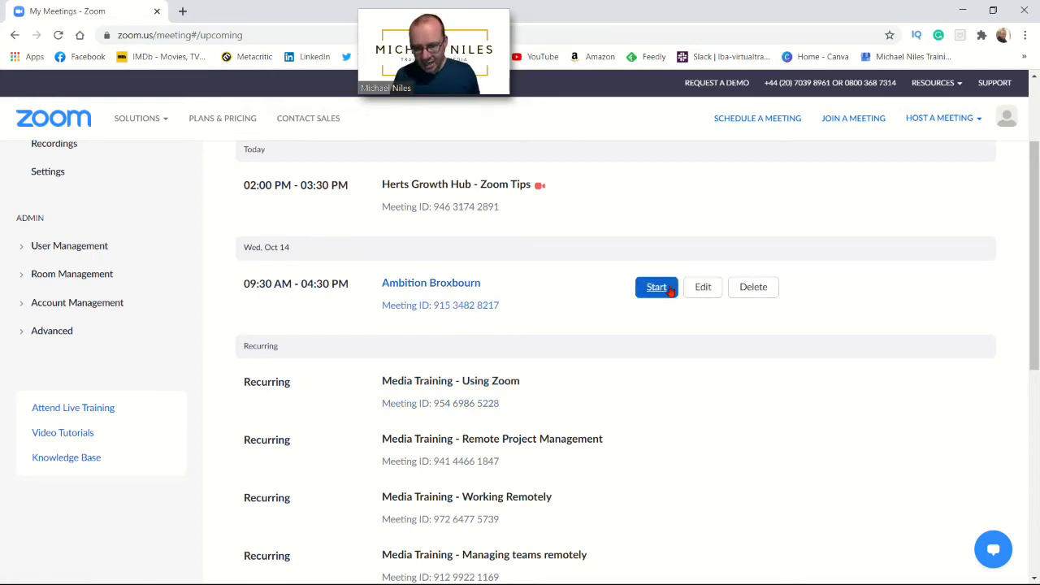
click(418, 284)
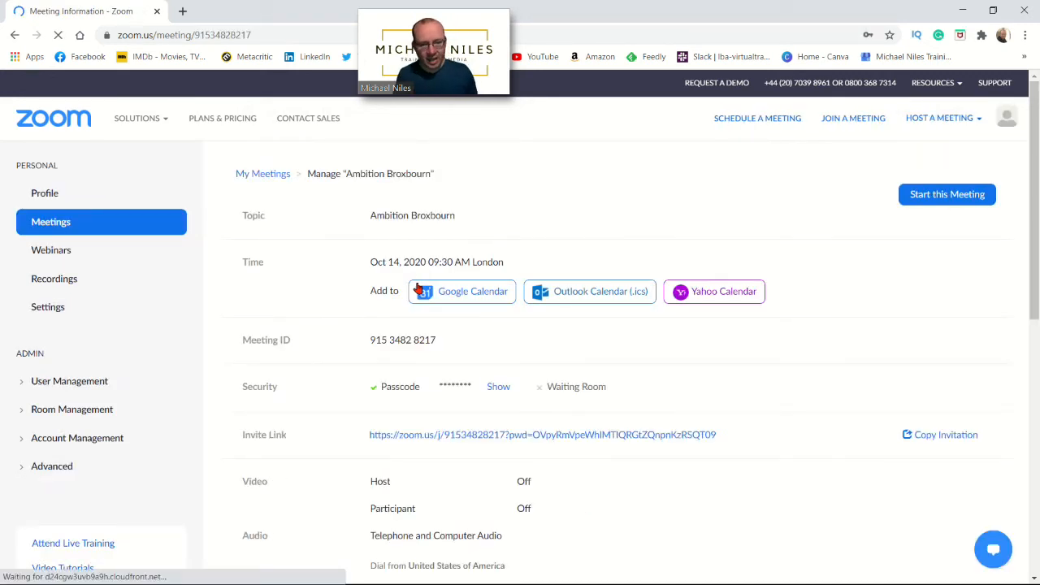
scroll(431, 244, down, 2)
scroll(432, 258, down, 4)
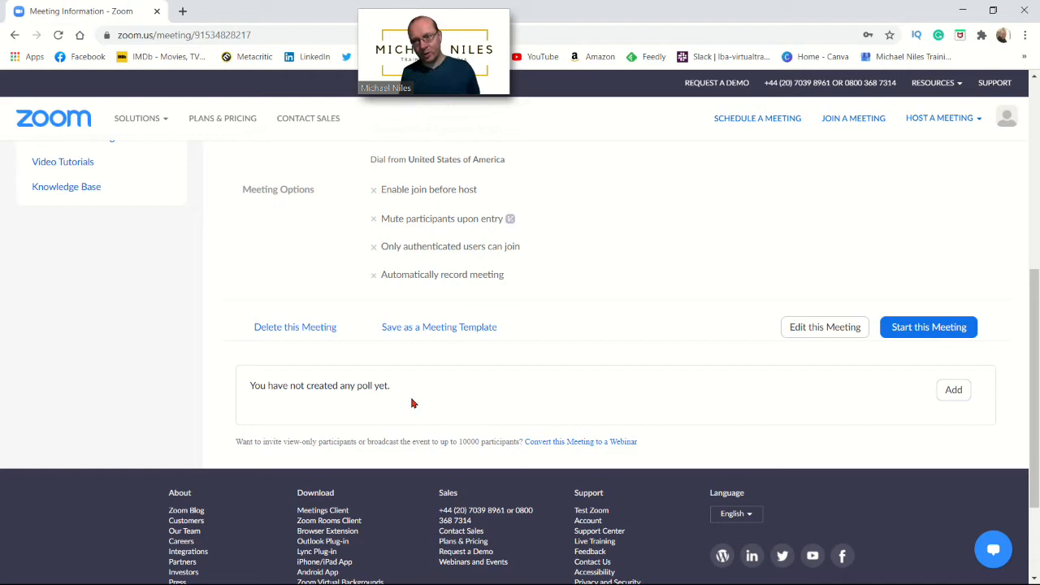
Start a new poll for the meeting titled 'Test Poll'
click(954, 391)
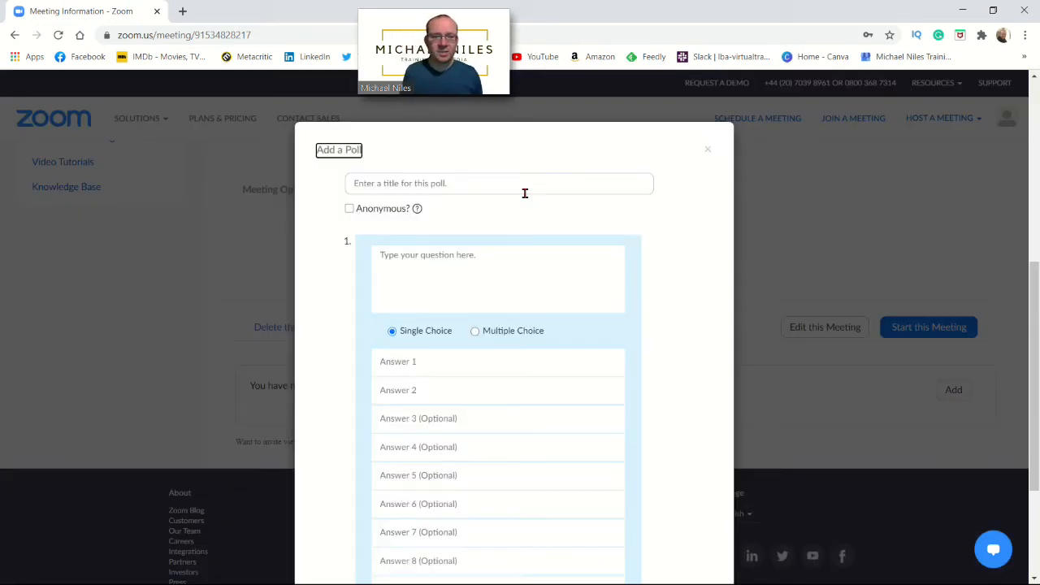
click(361, 185)
text(T)
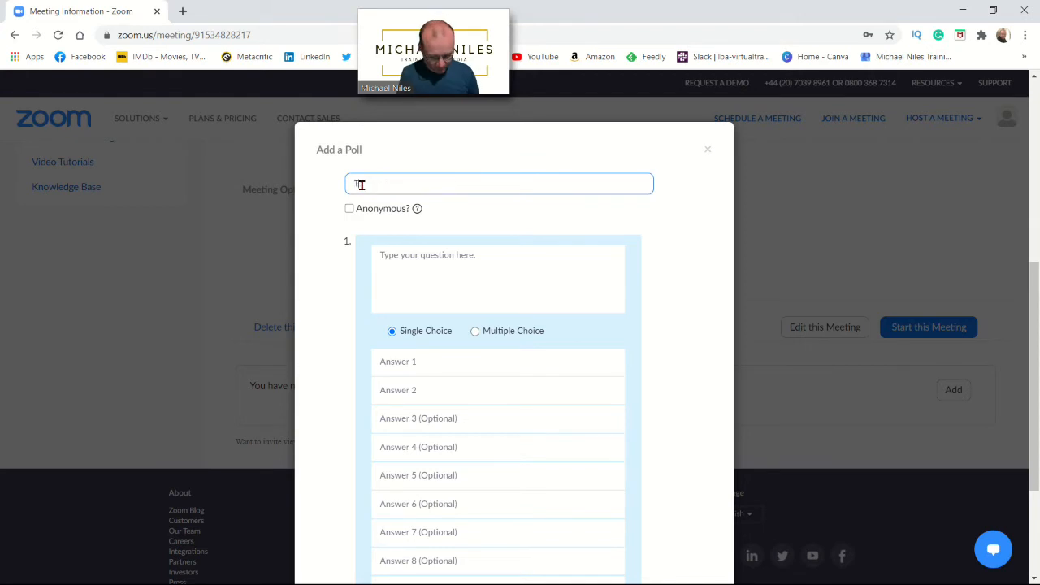
text(est Poll)
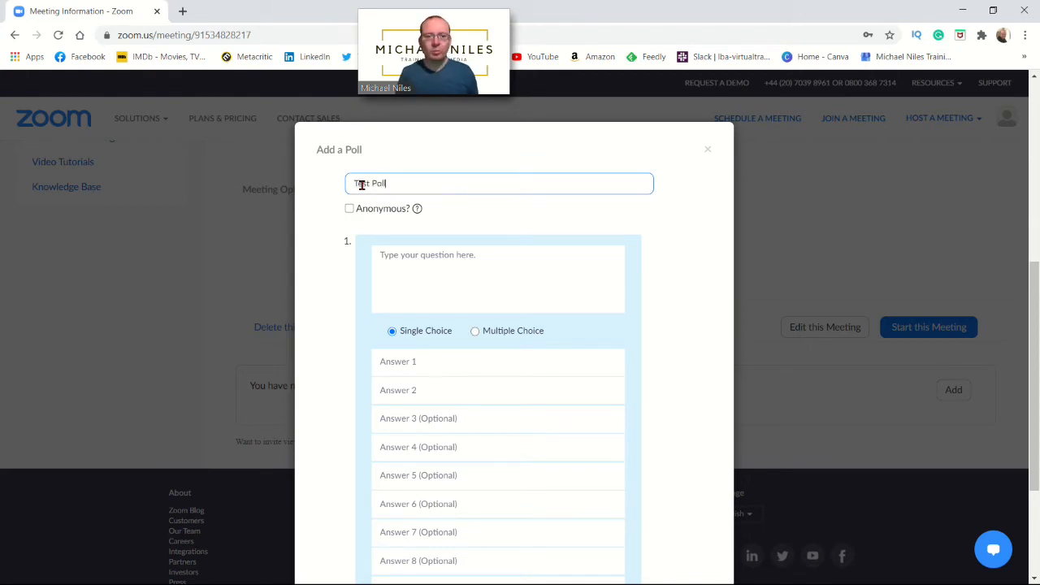
Enter the first question 'What's the weather rlike?', fixing the capital H in 'WHat's'
click(393, 261)
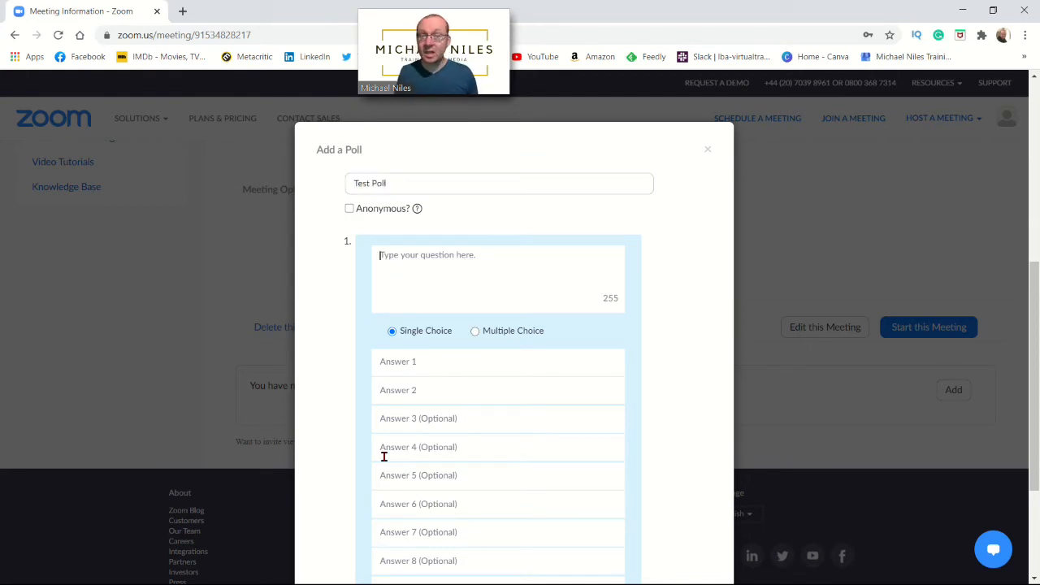
text(WHat's the  weathe rlik)
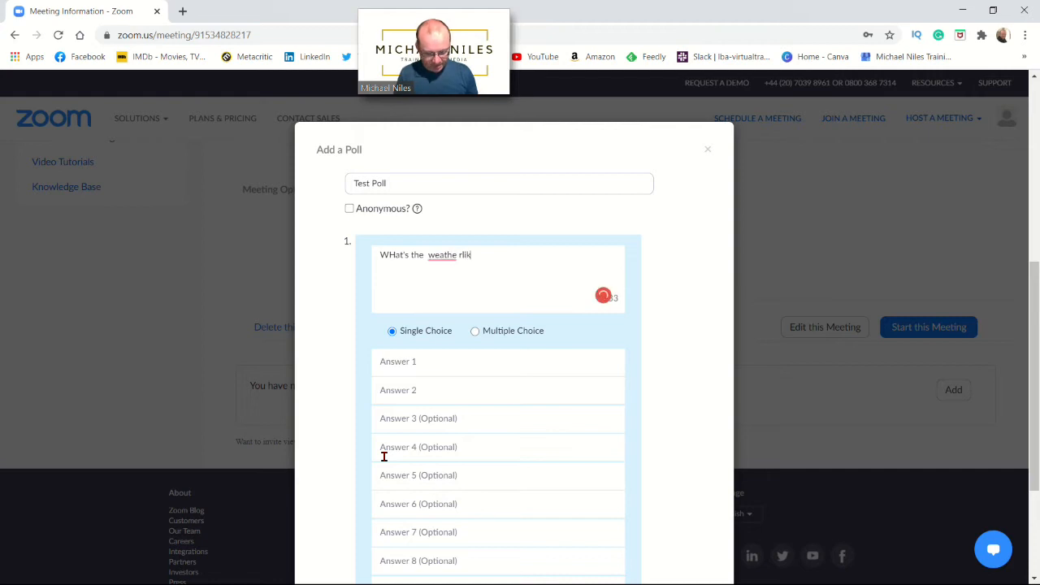
text(e?)
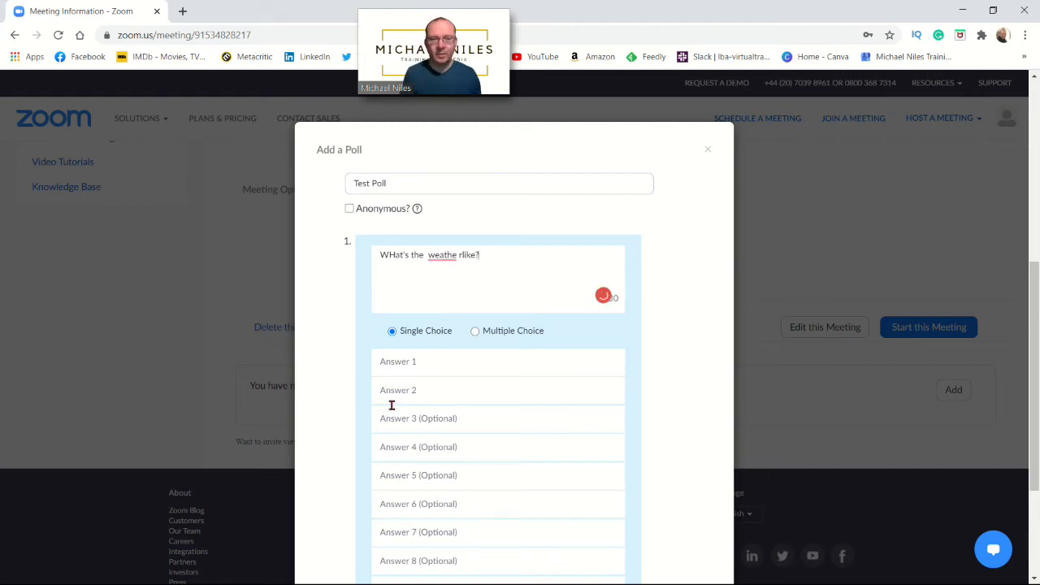
mouse_move(454, 256)
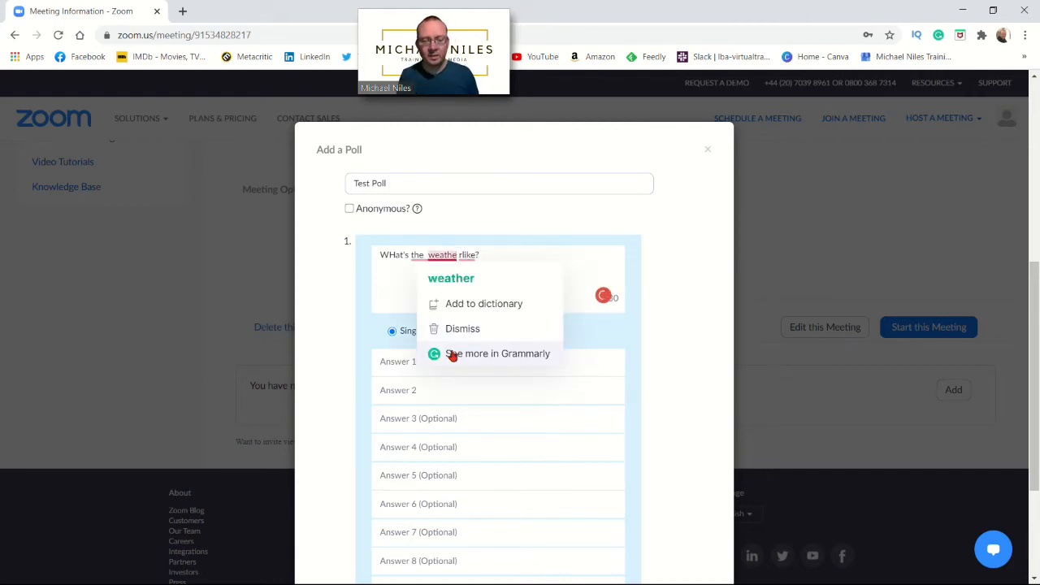
text(r)
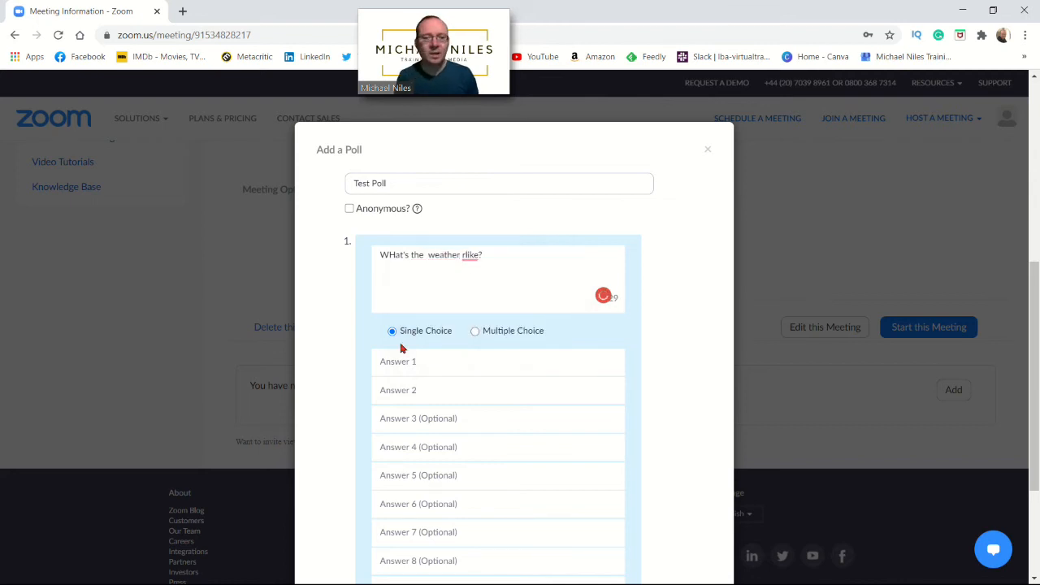
click(388, 255)
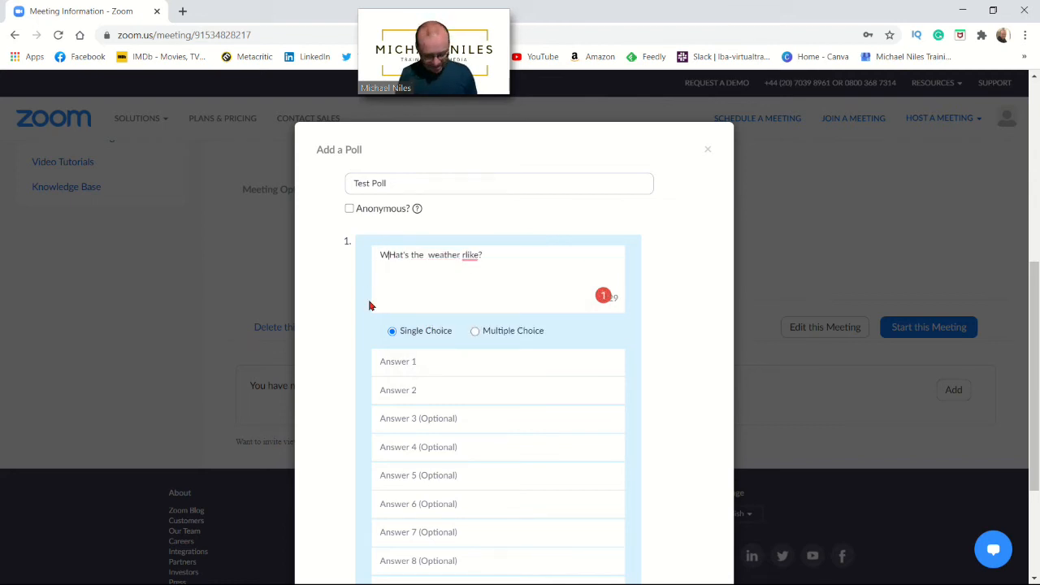
key(Delete)
text(h)
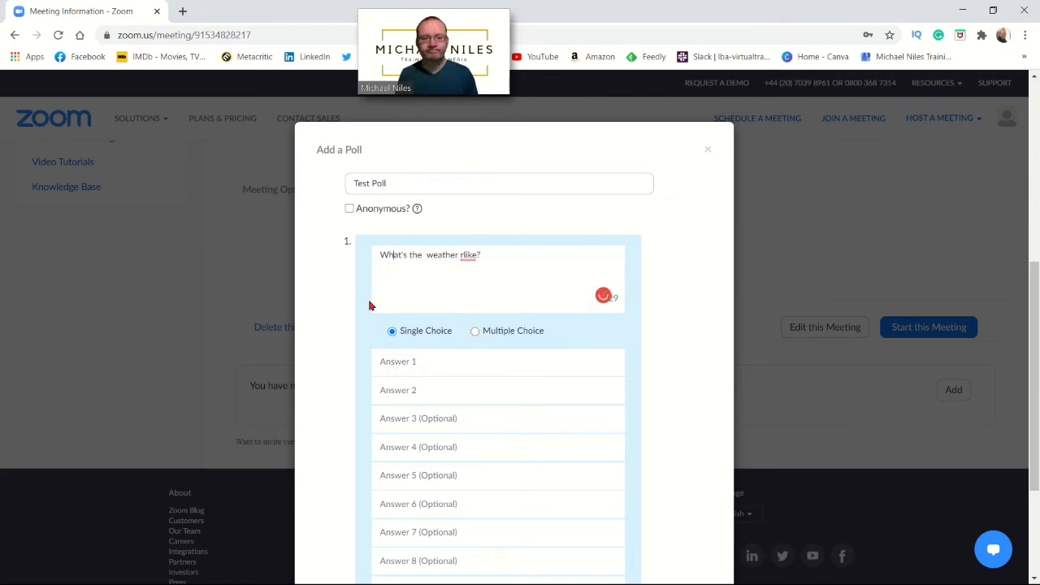
click(393, 363)
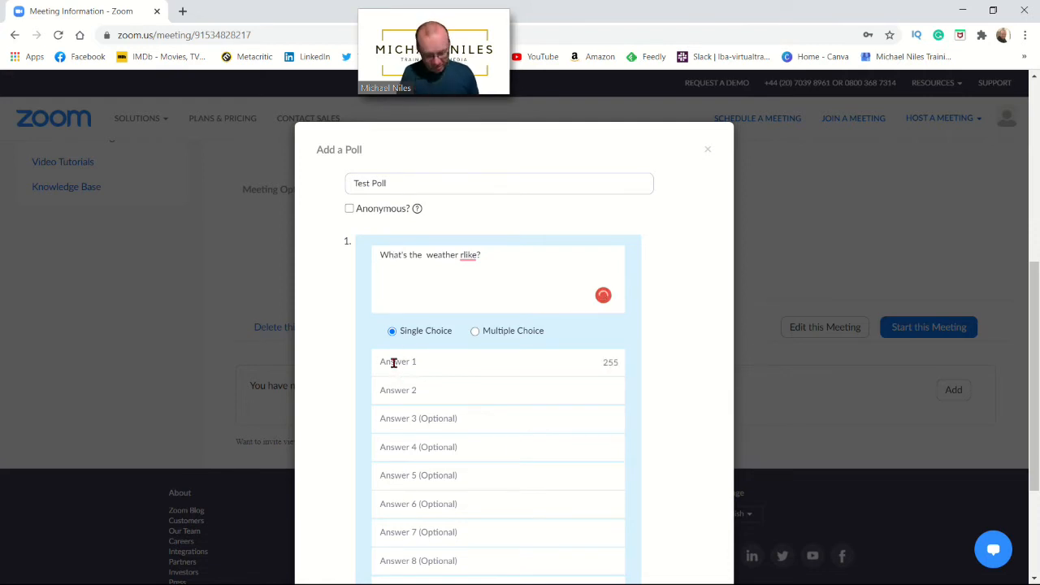
Enter rain, sun and snow as the weather question's three answers
text(rain)
click(385, 389)
text(su)
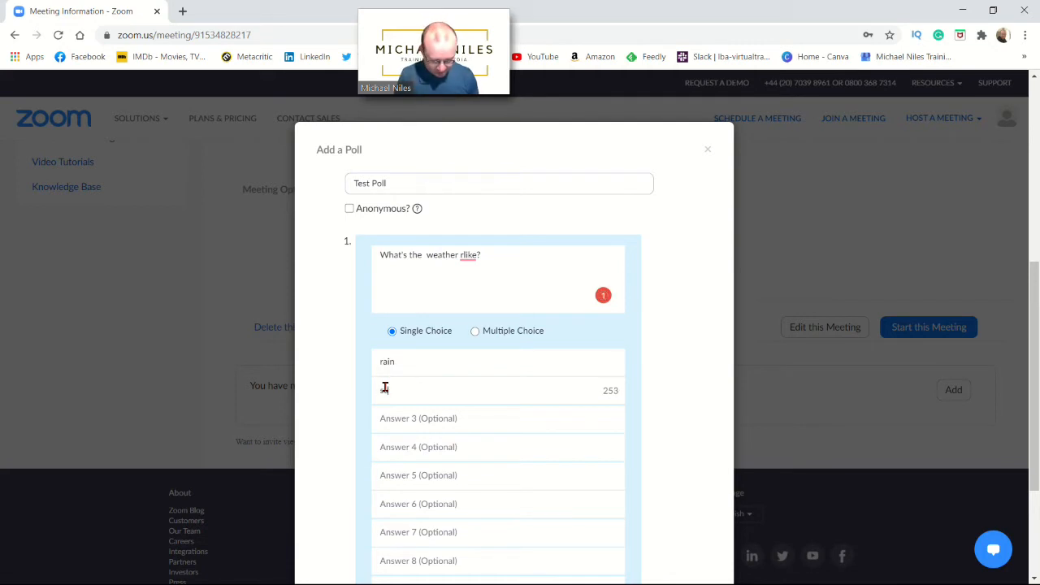
click(387, 418)
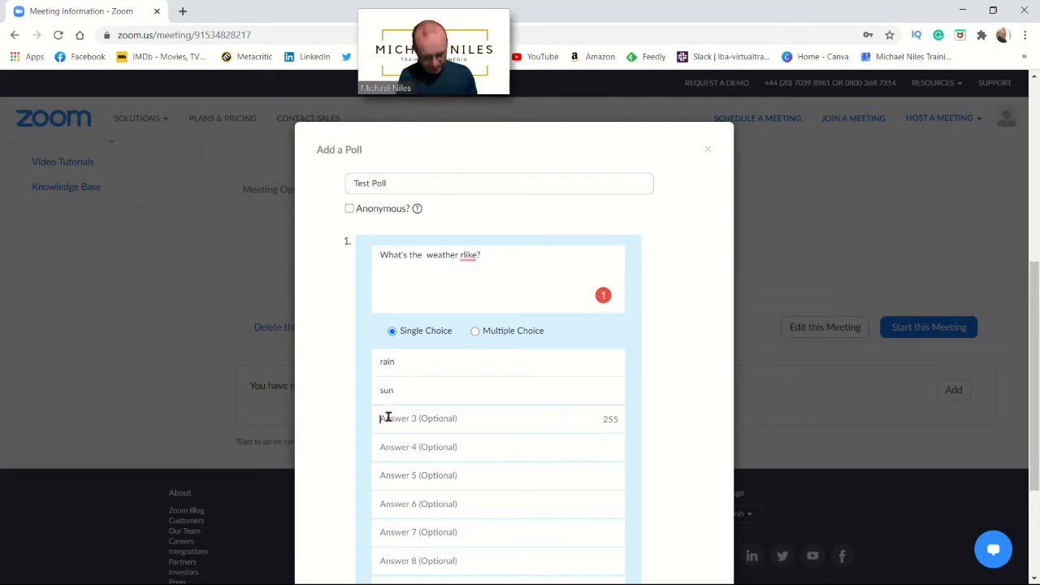
text(snow)
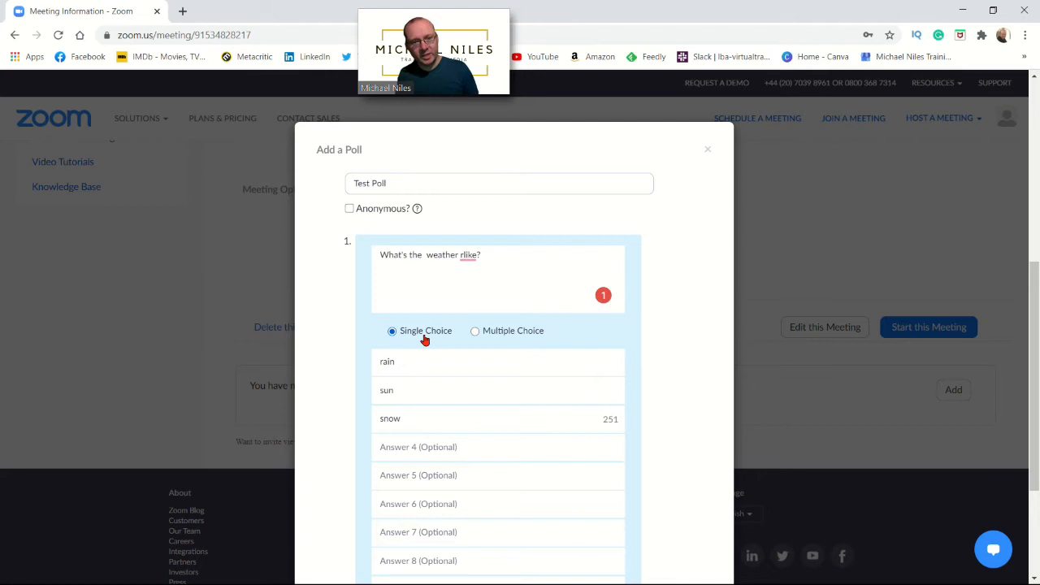
Correct 'rlike' to 'like' in the question using the spelling suggestion
click(461, 255)
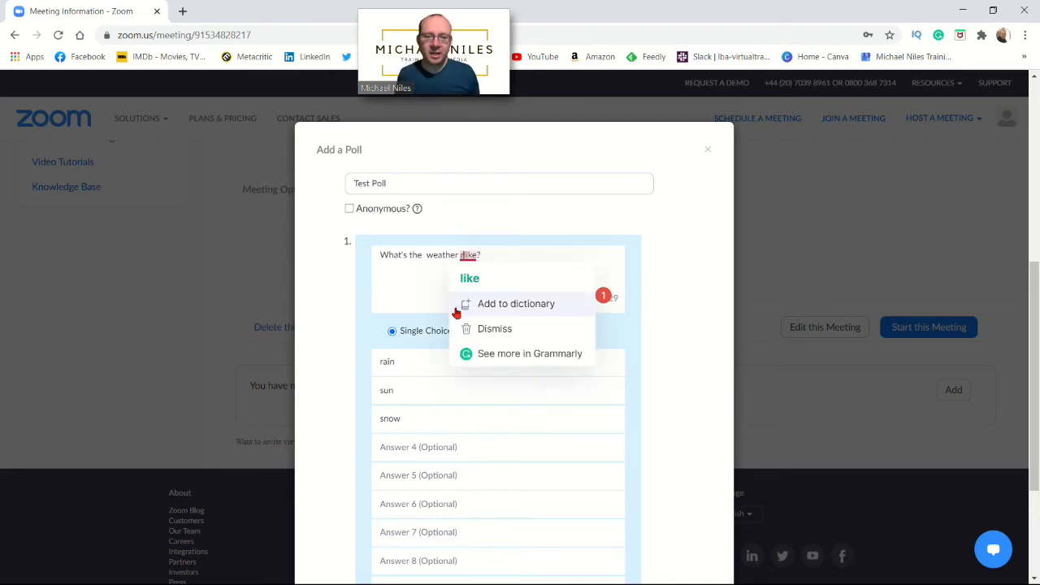
click(470, 278)
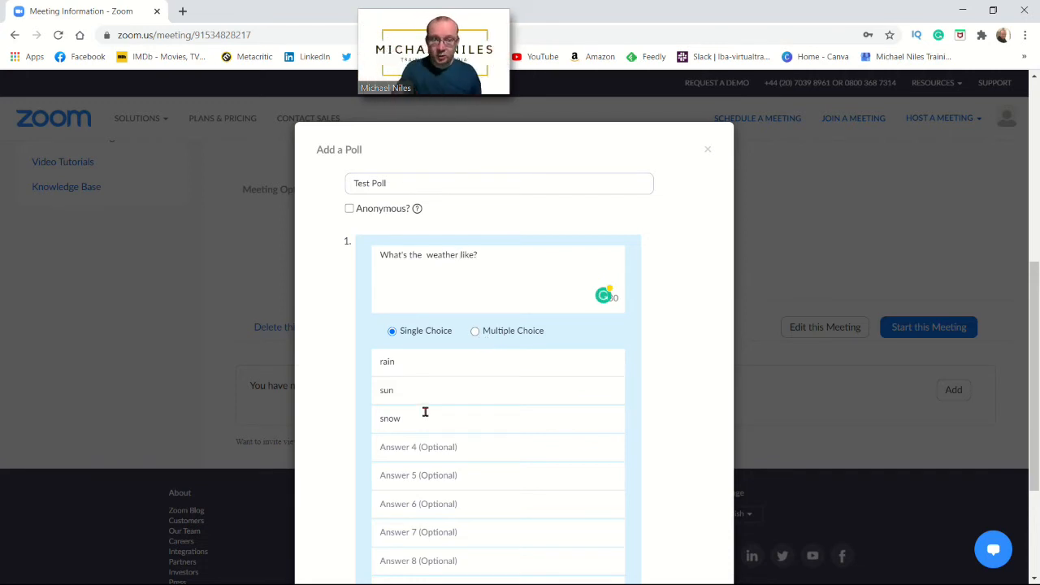
scroll(423, 409, down, 1)
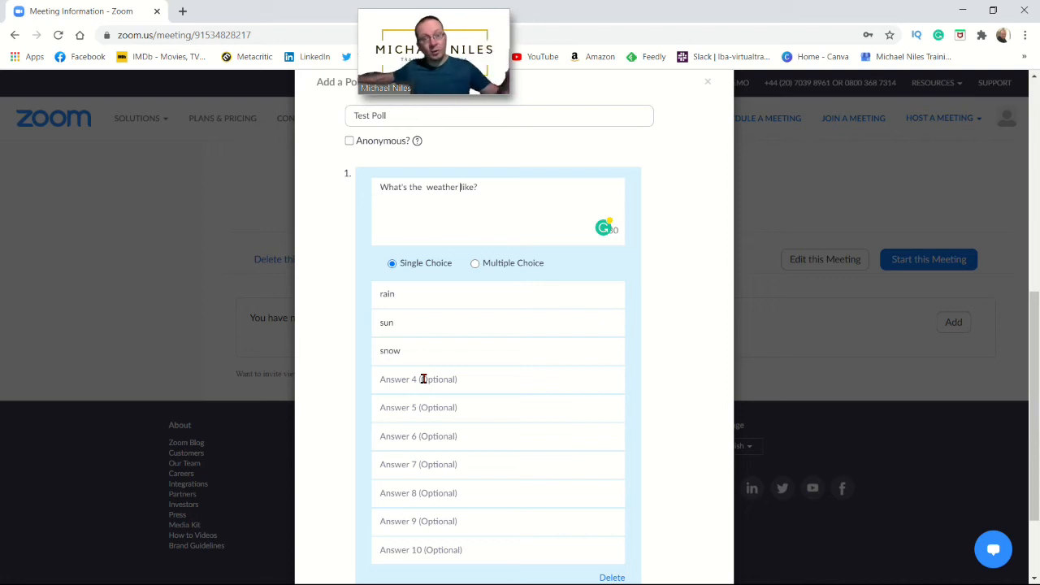
scroll(423, 379, down, 2)
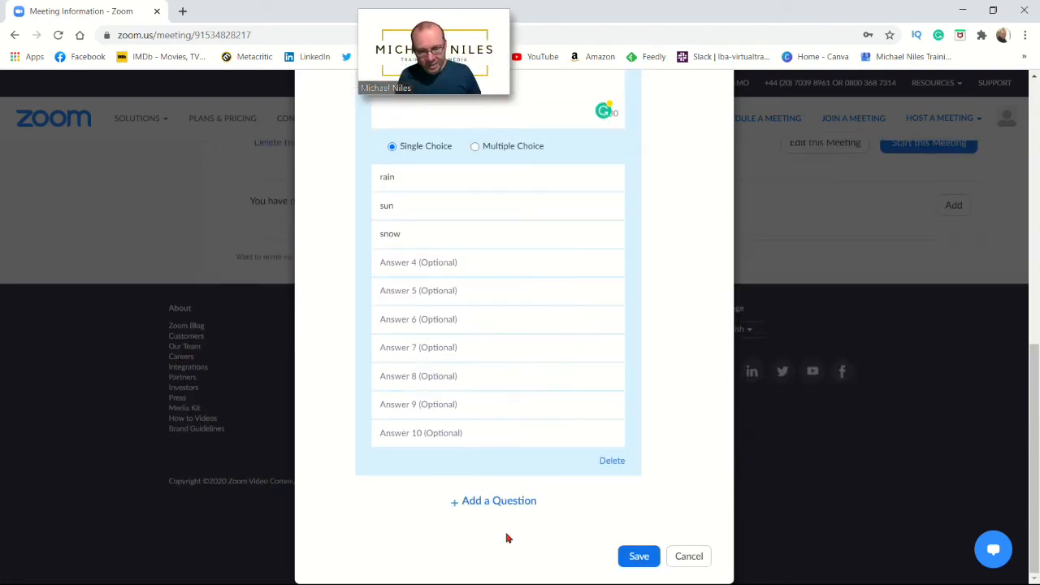
Add a multiple-choice second question 'Test 2' with answers 1, 2, 3 and 4
click(503, 502)
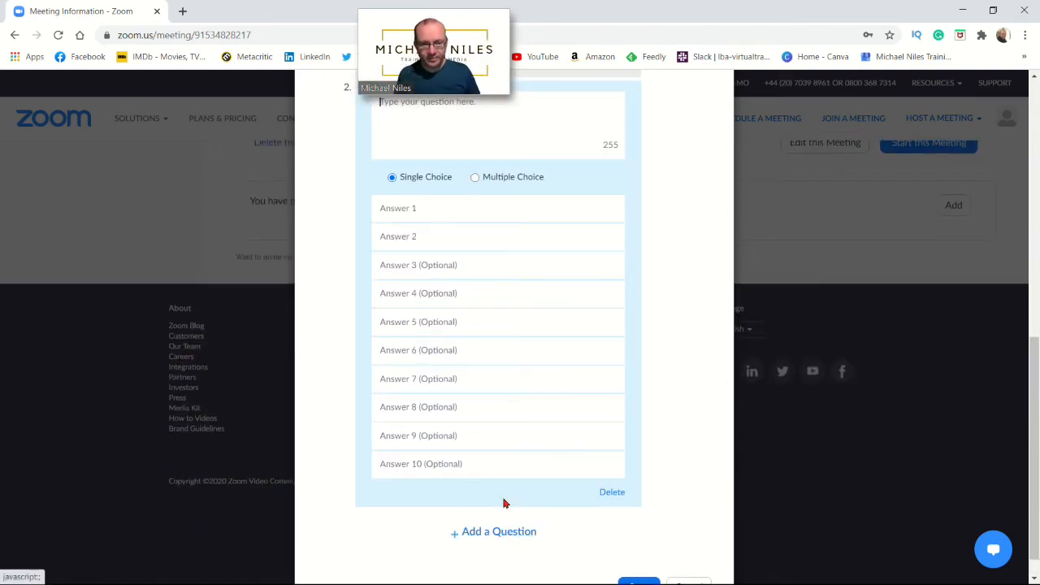
scroll(470, 492, up, 3)
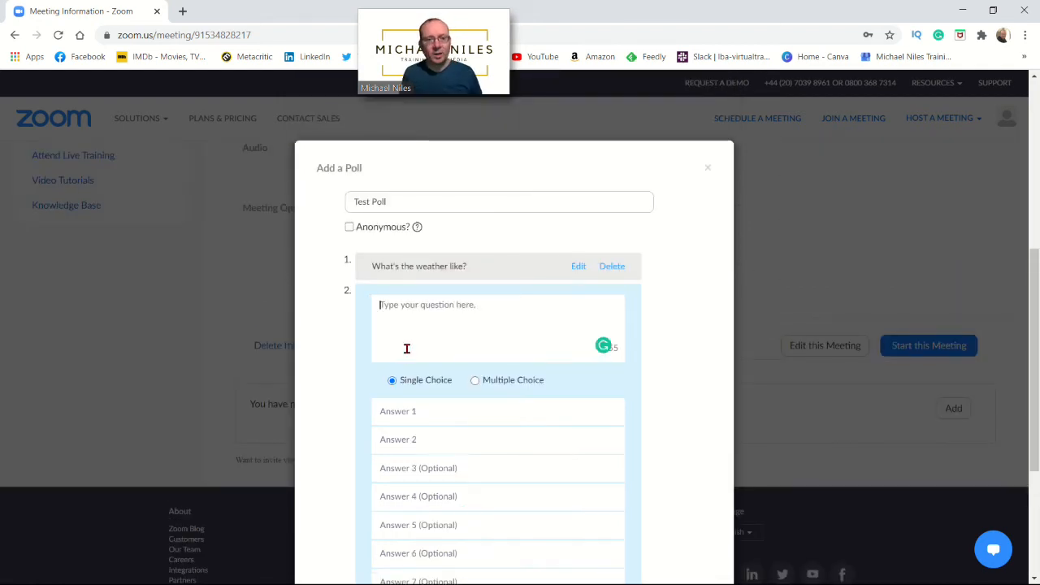
text(Test 2)
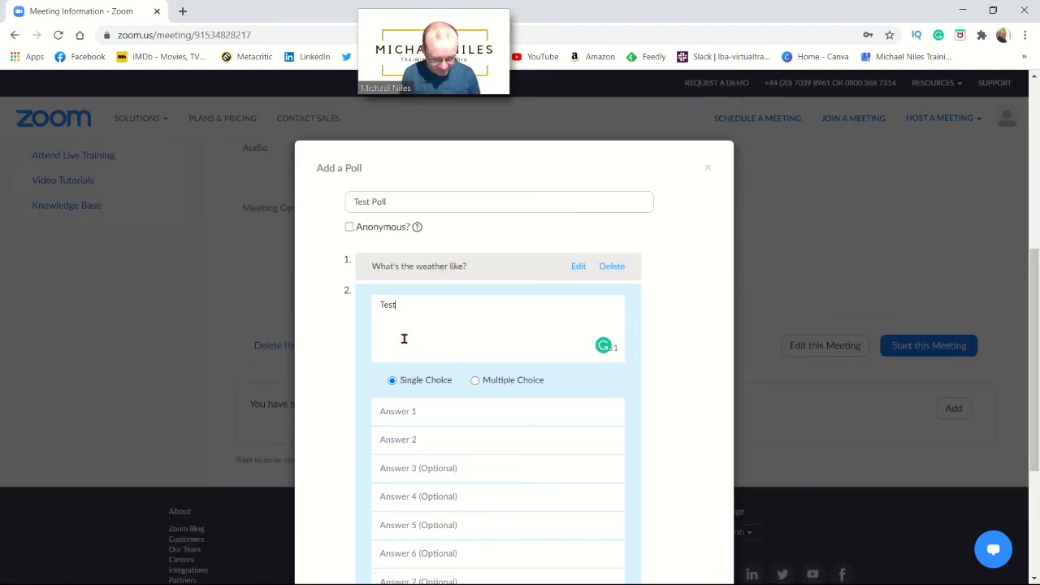
click(475, 380)
click(410, 412)
text(1)
click(401, 440)
text(2)
click(390, 464)
text(3)
click(391, 498)
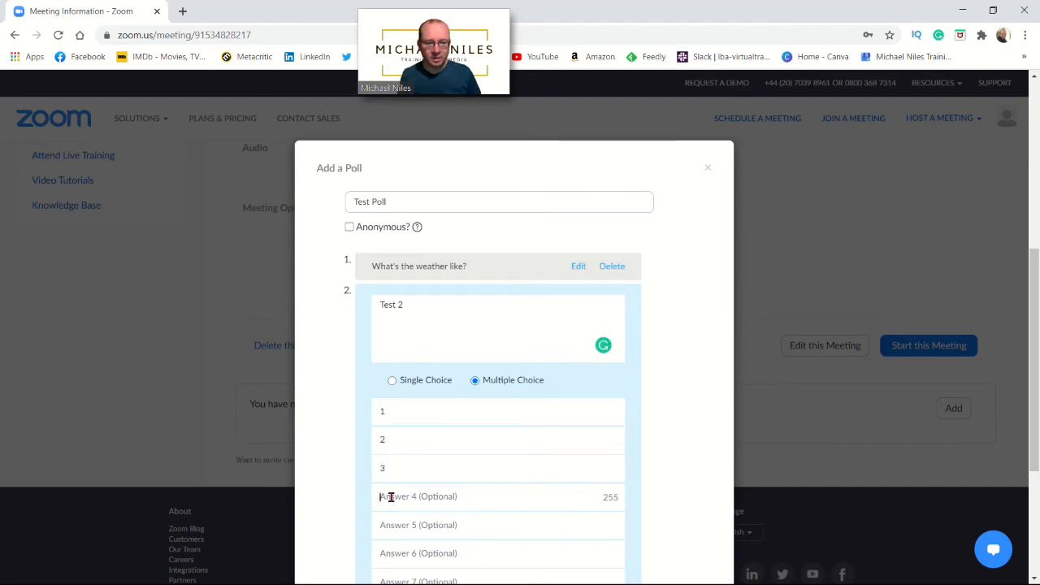
text(4)
Save Test Poll with both questions to the meeting
scroll(466, 504, down, 2)
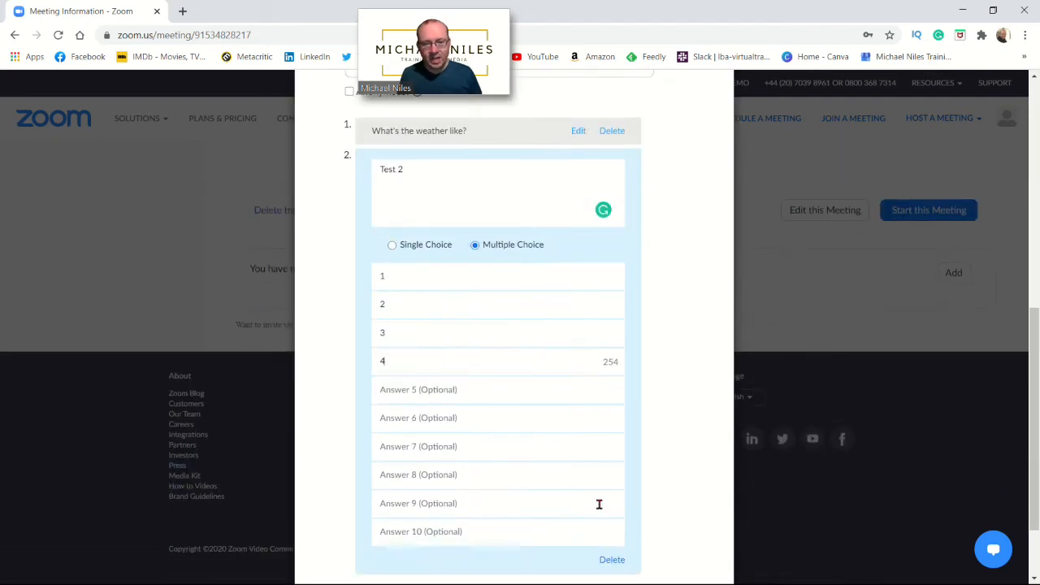
scroll(599, 507, down, 1)
scroll(511, 495, up, 3)
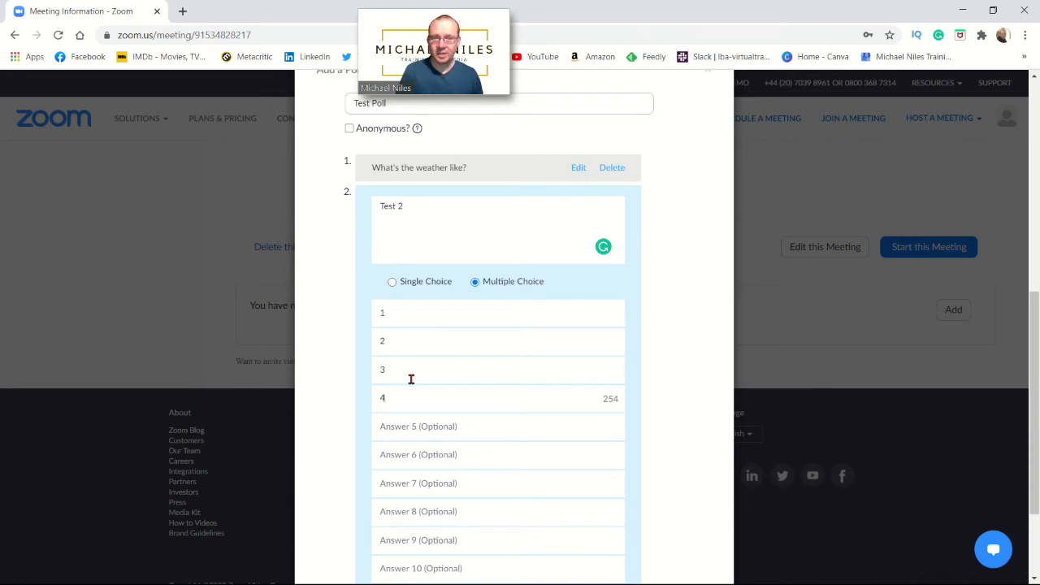
scroll(412, 379, down, 3)
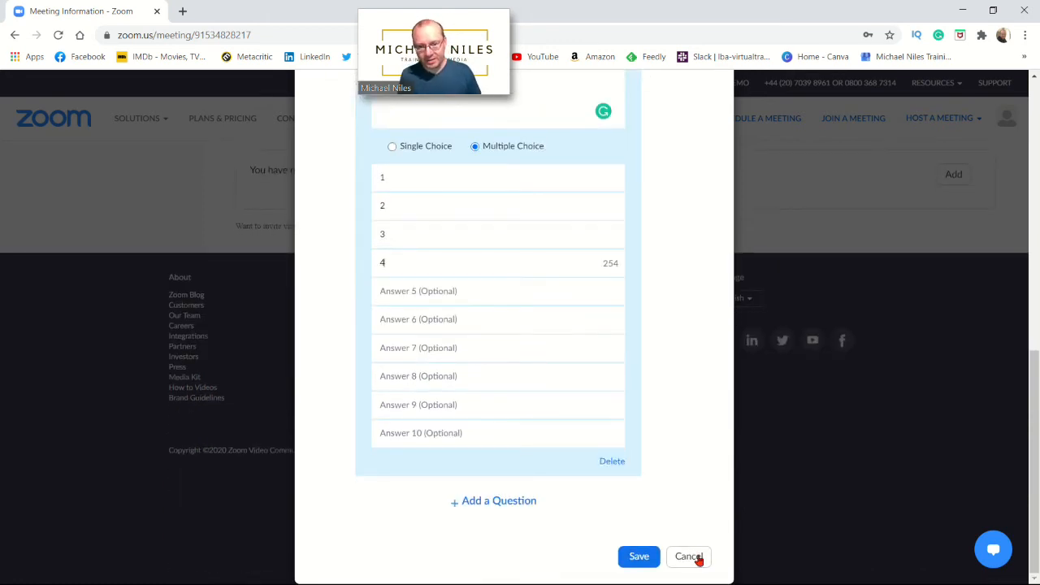
click(650, 557)
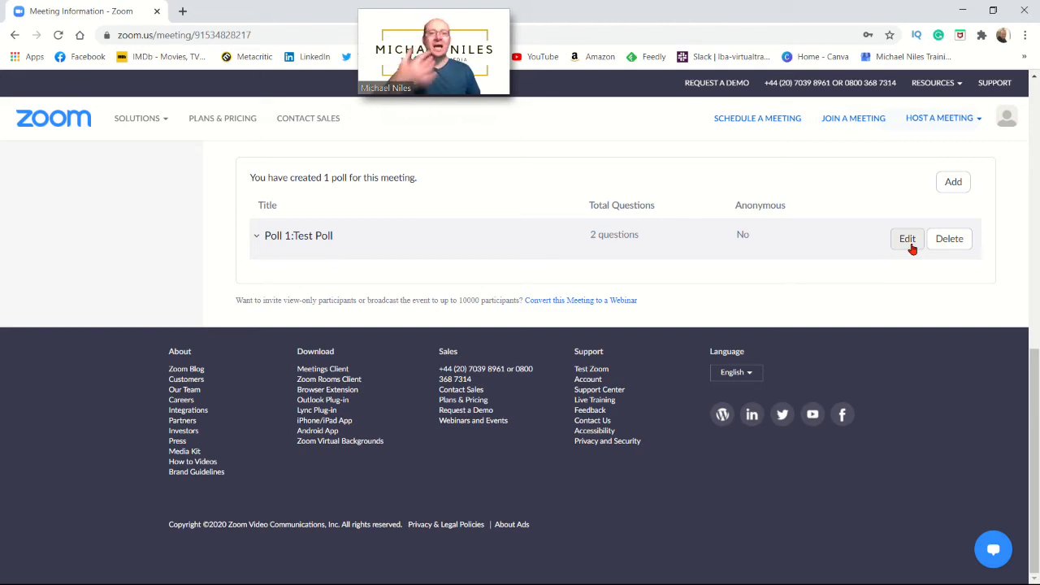
Create and save poll 'Test 3' asking 'hello' with answers yes/no, then minimise Chrome
click(955, 182)
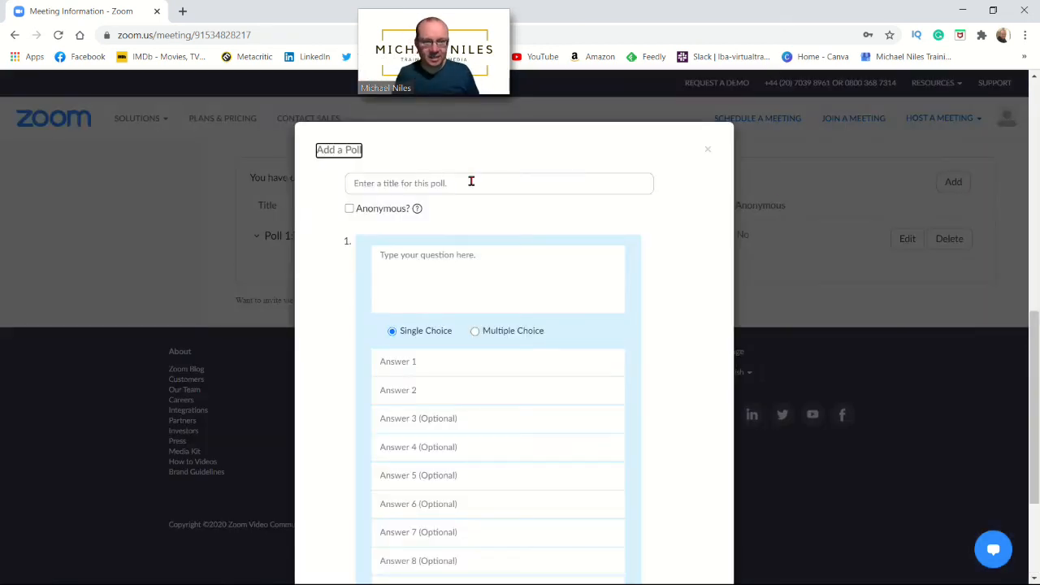
click(405, 183)
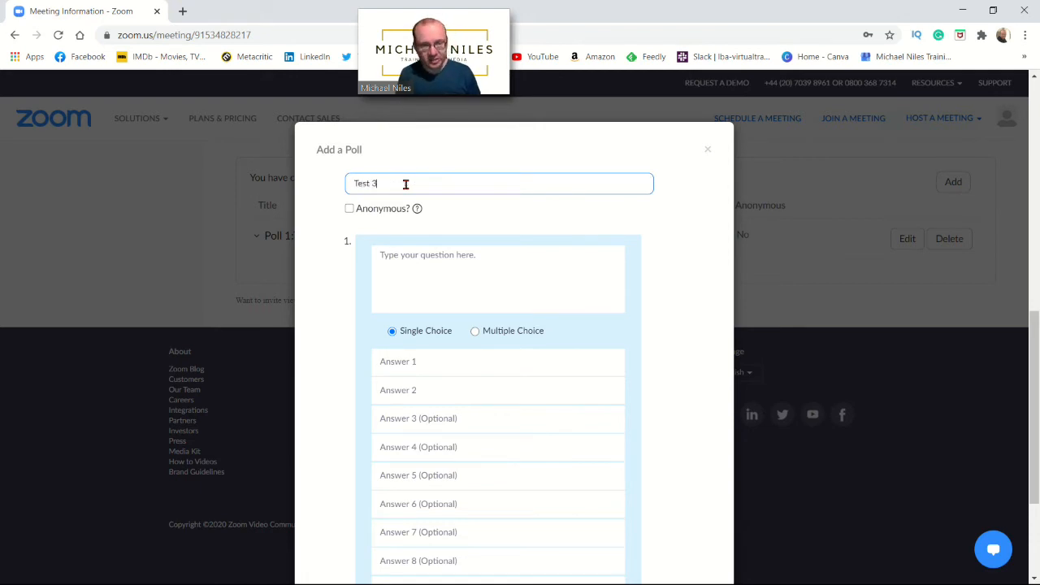
click(398, 265)
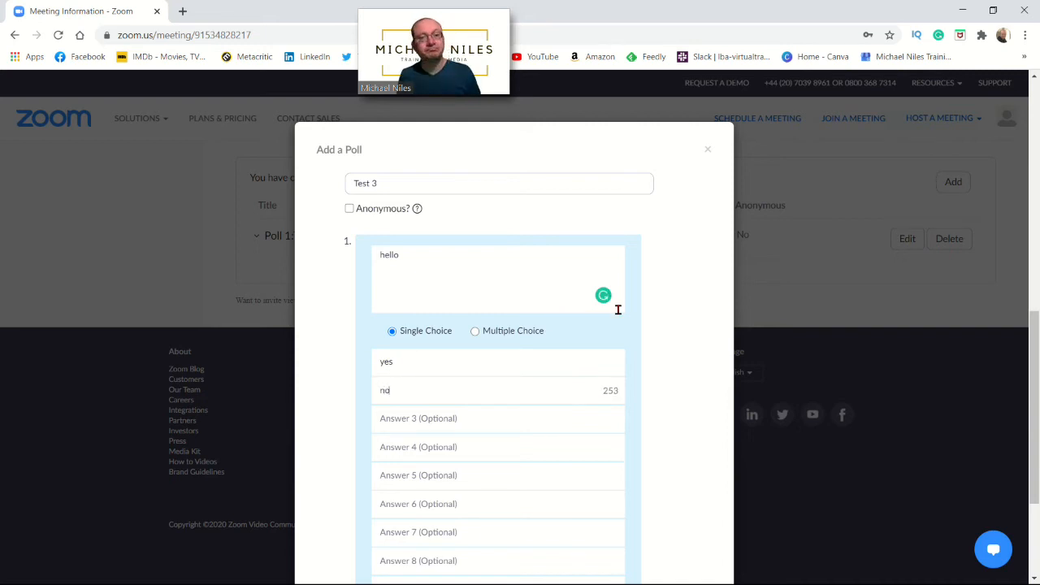
scroll(582, 425, down, 2)
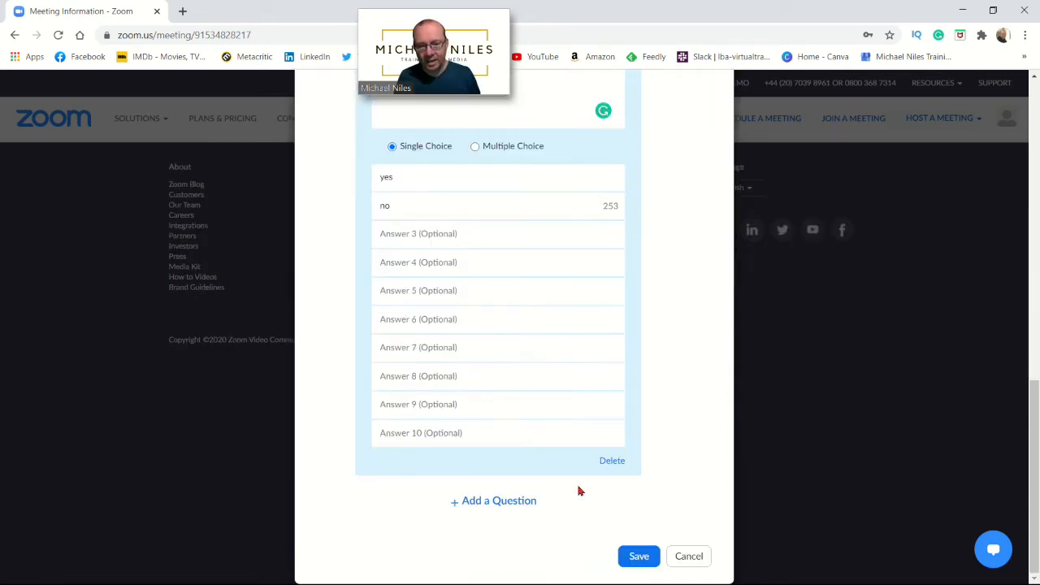
click(634, 556)
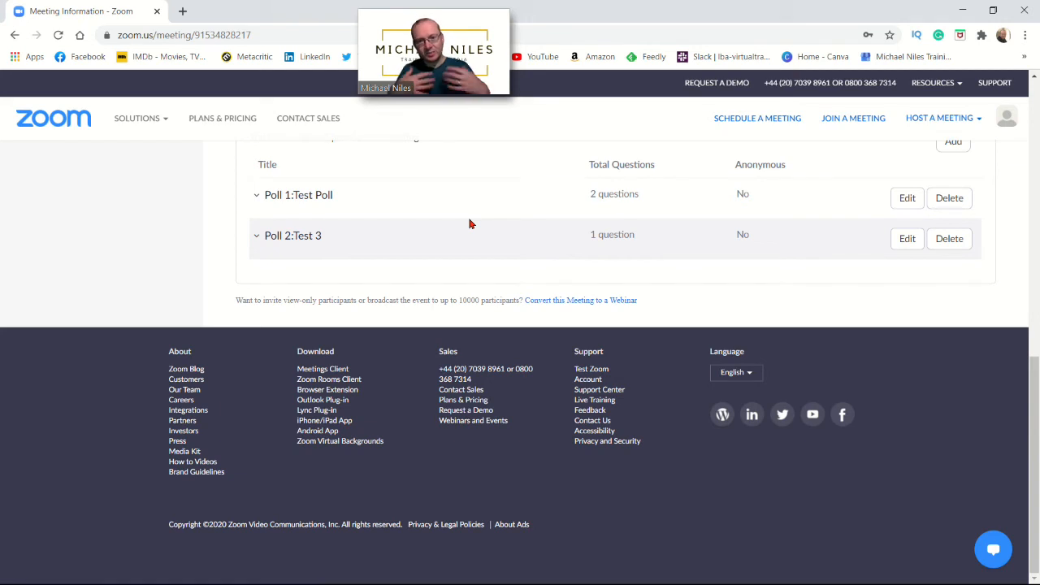
scroll(469, 224, up, 15)
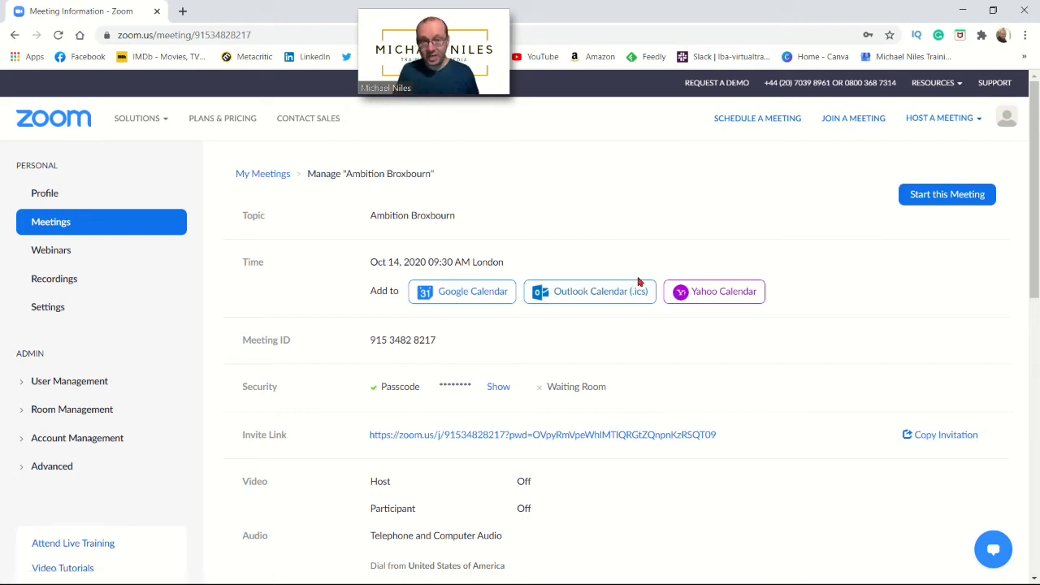
click(958, 21)
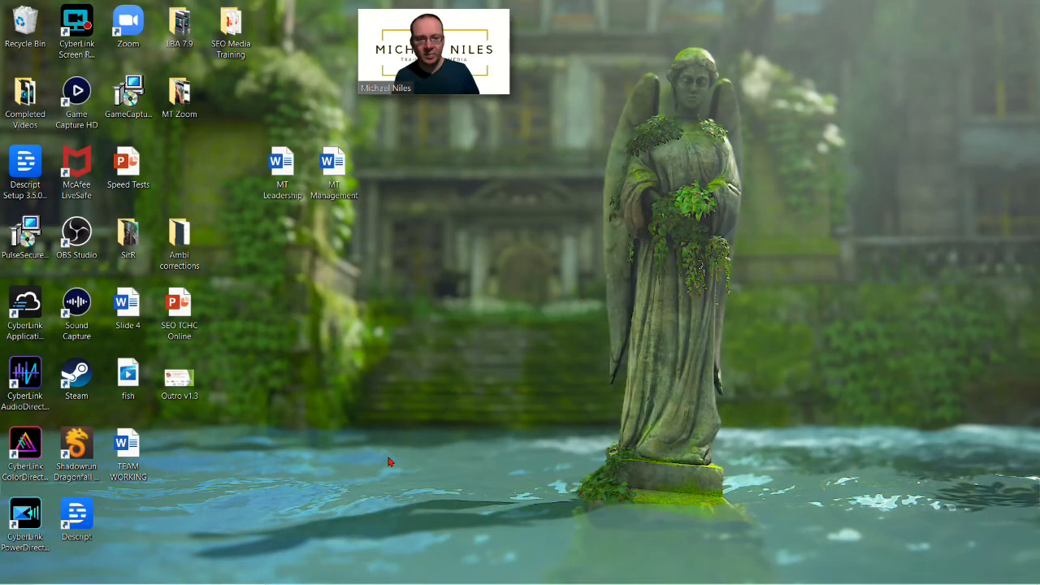
Restore the running meeting from the mini video window to the full meeting view
click(493, 79)
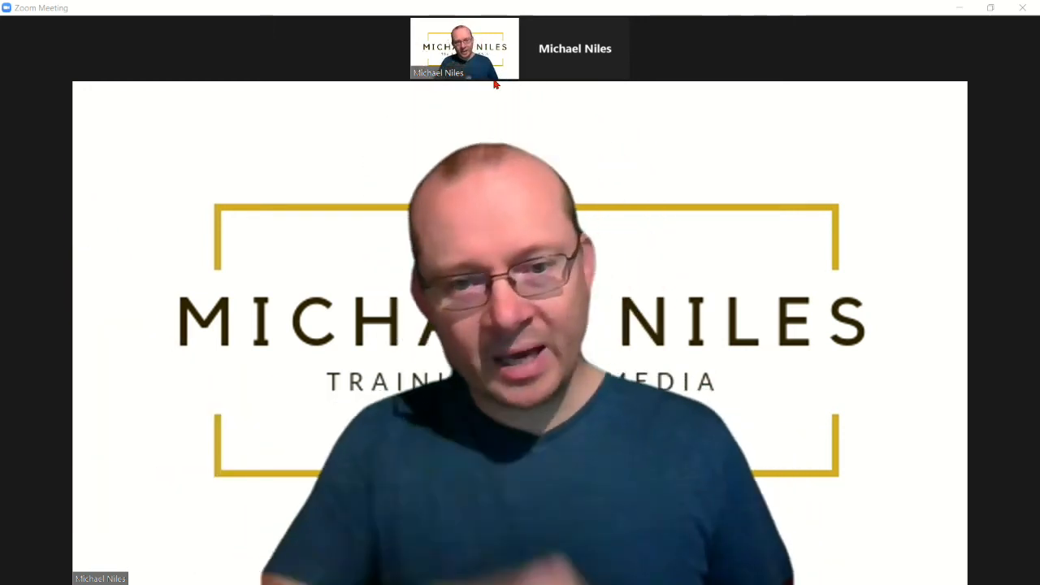
mouse_move(494, 100)
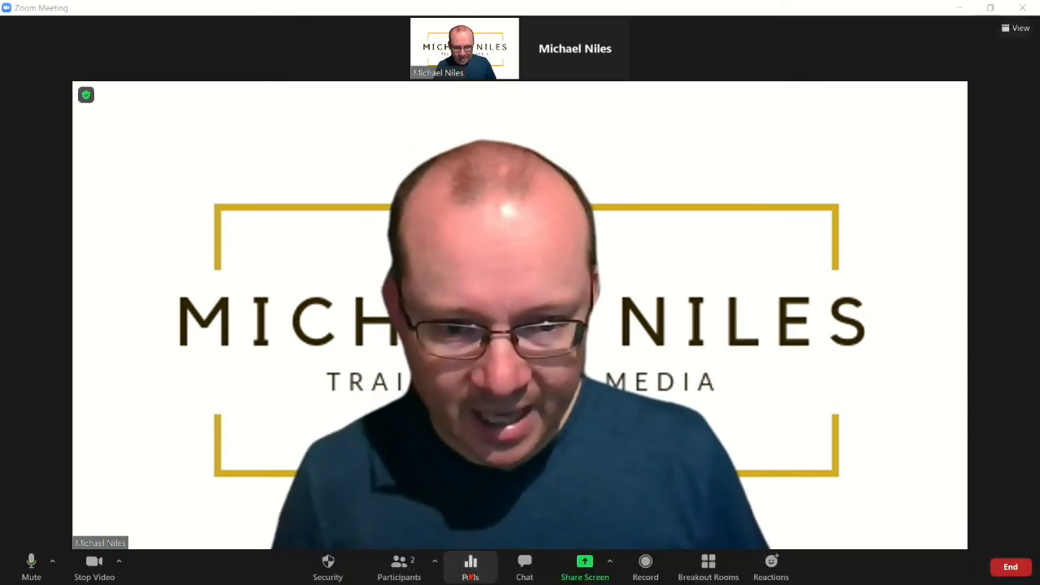
Open the meeting's saved polls and launch Polling 1: Some test poll questions
click(471, 569)
drag(492, 99, 568, 104)
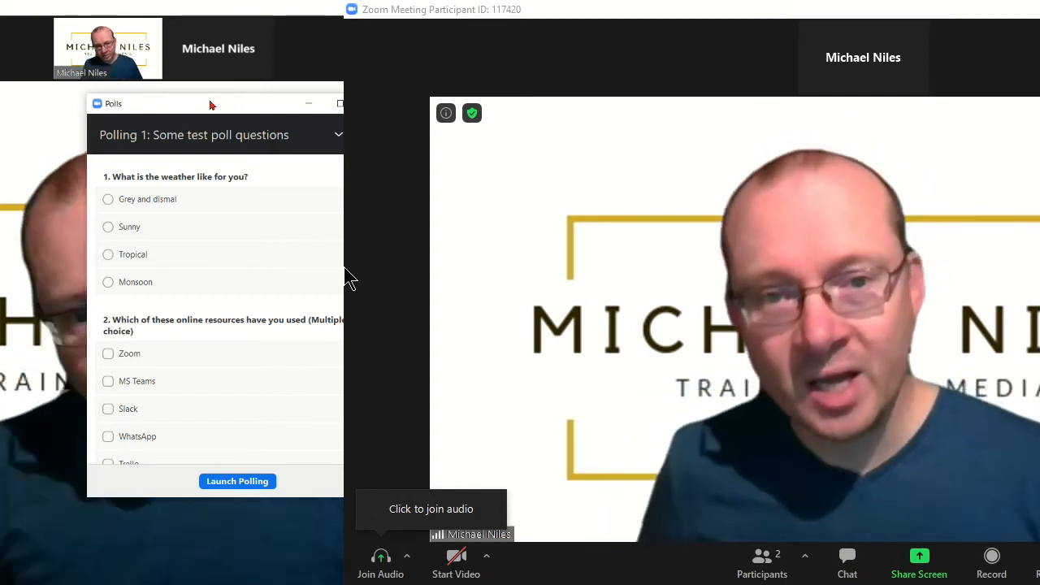
scroll(239, 207, down, 3)
scroll(241, 193, up, 3)
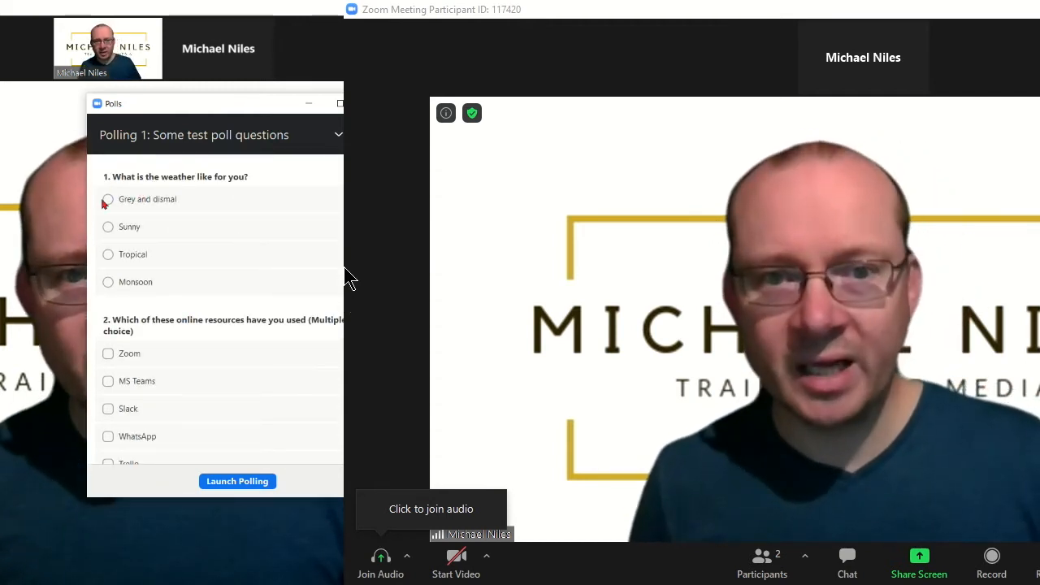
scroll(175, 290, down, 3)
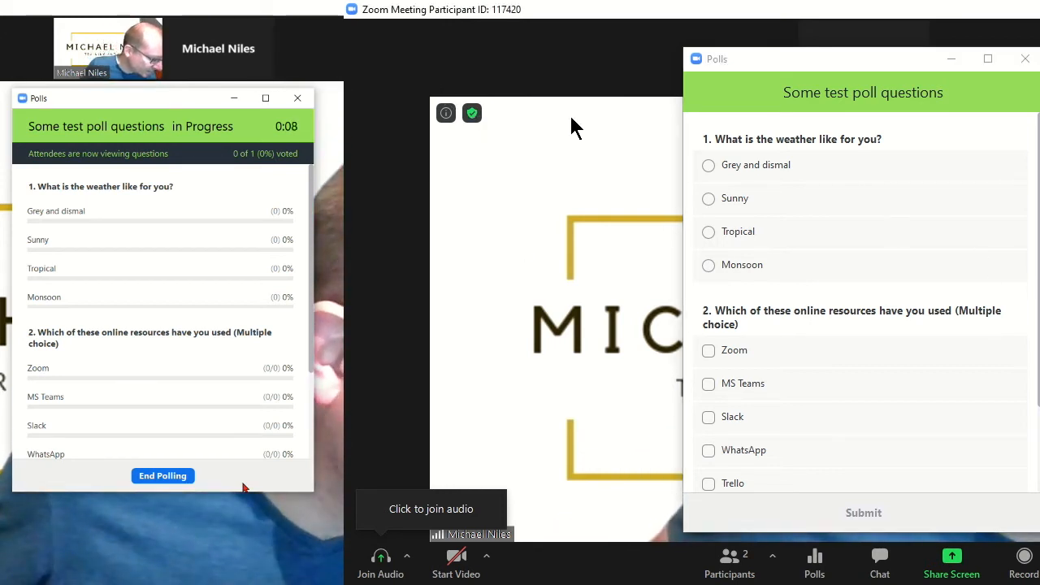
As the participant, answer Grey and dismal and tick Zoom, MS Teams, Slack, WhatsApp, Trello, G Suite, Other
click(710, 168)
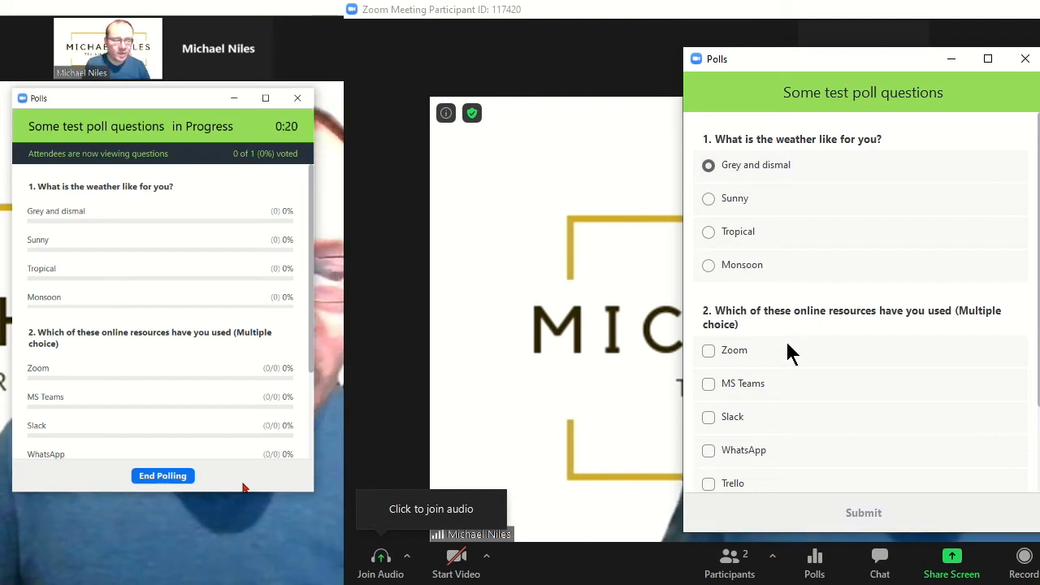
scroll(786, 343, down, 1)
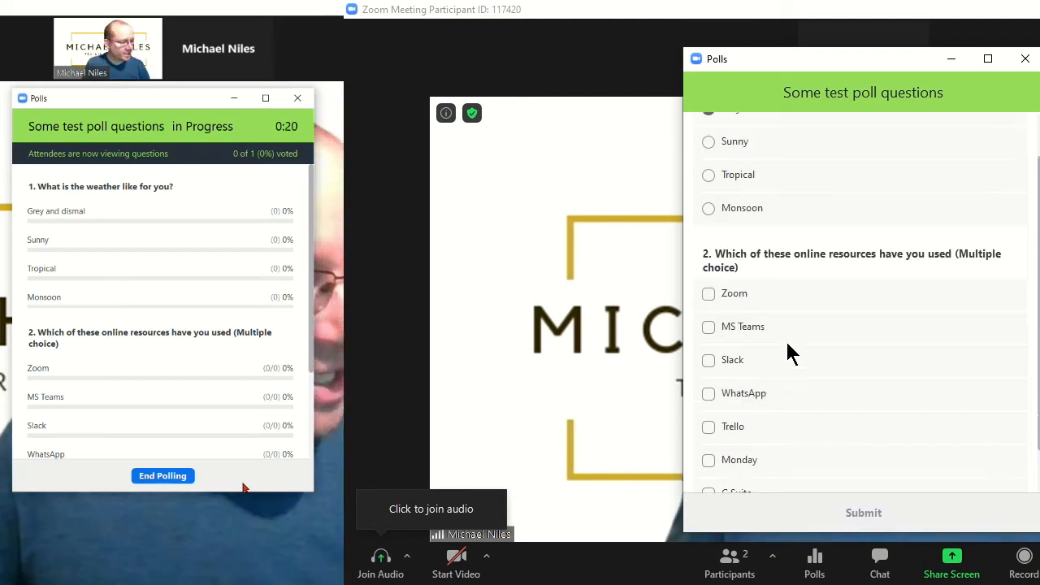
click(708, 298)
click(708, 328)
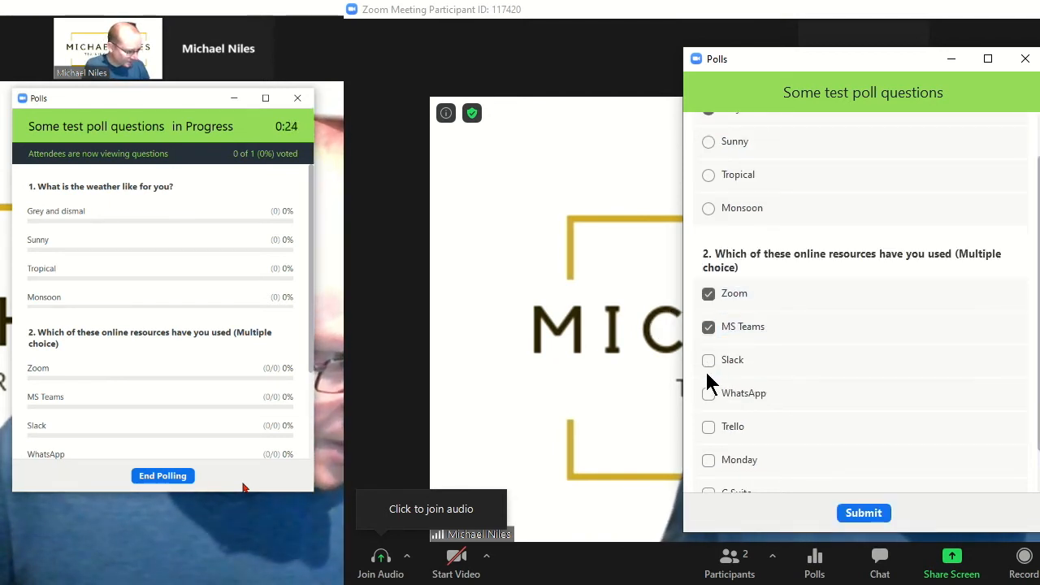
click(709, 360)
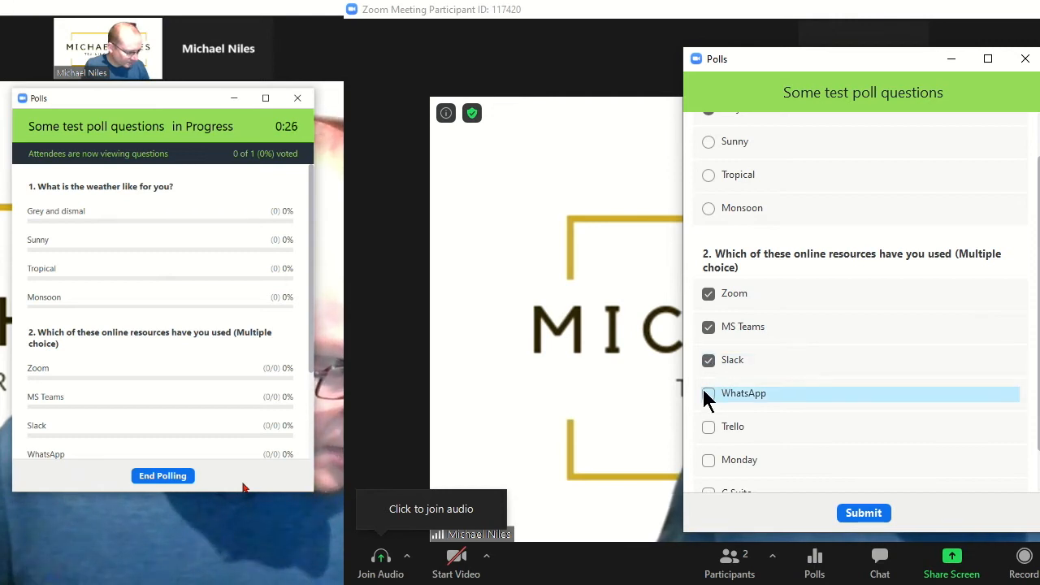
click(708, 395)
click(710, 432)
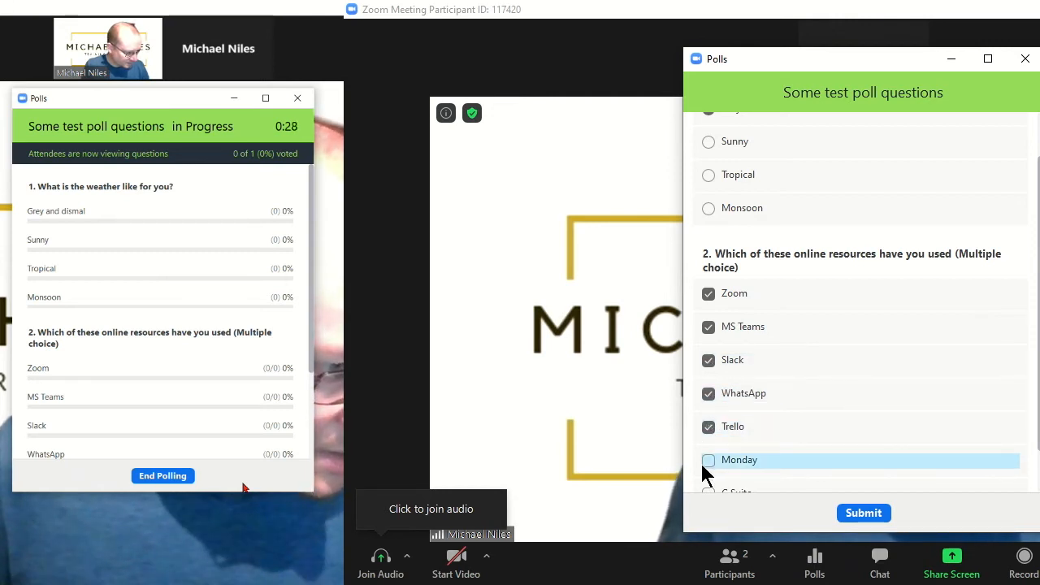
scroll(709, 457, down, 1)
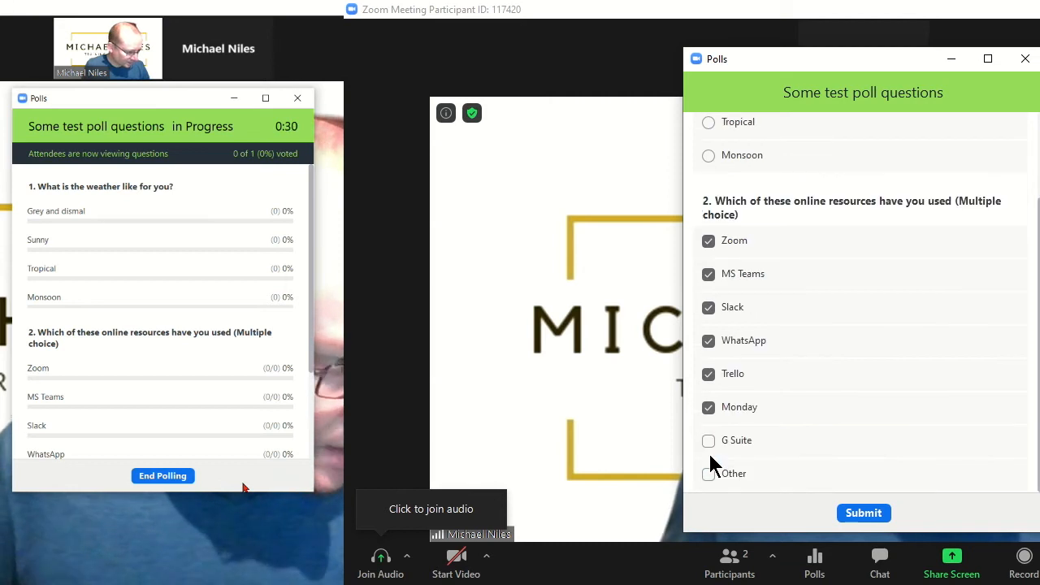
click(706, 441)
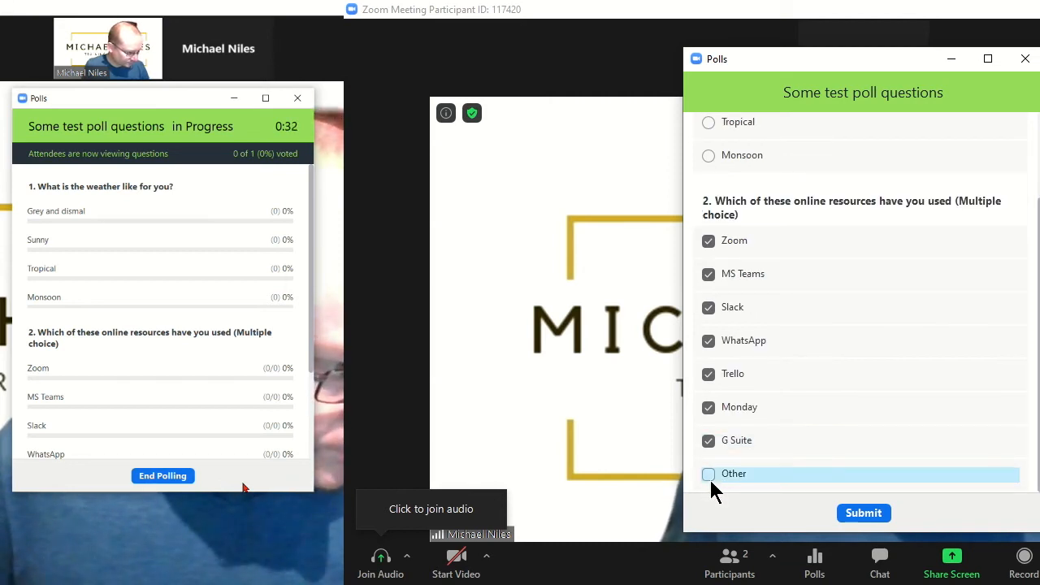
click(708, 474)
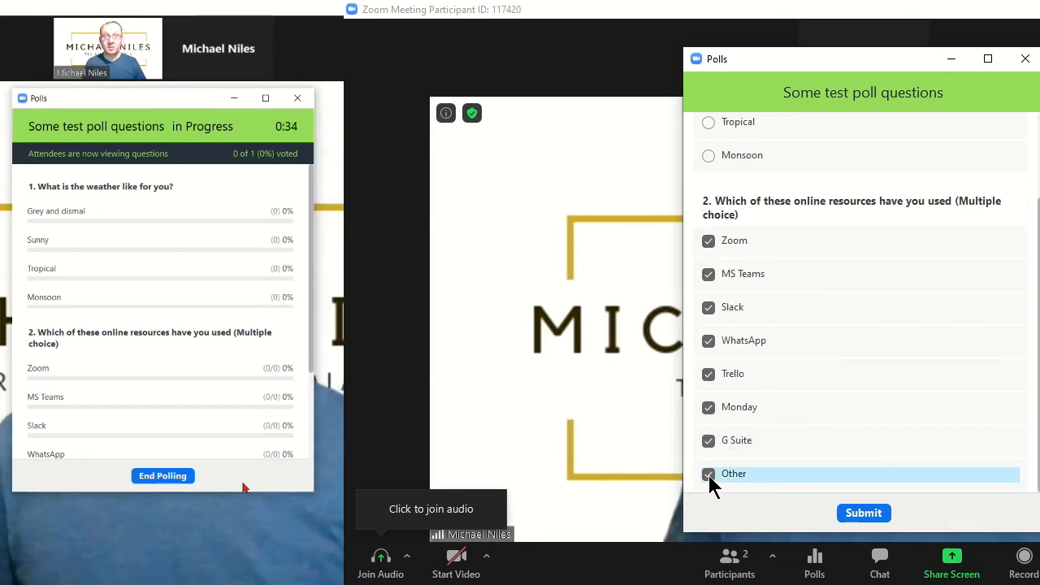
scroll(709, 476, up, 2)
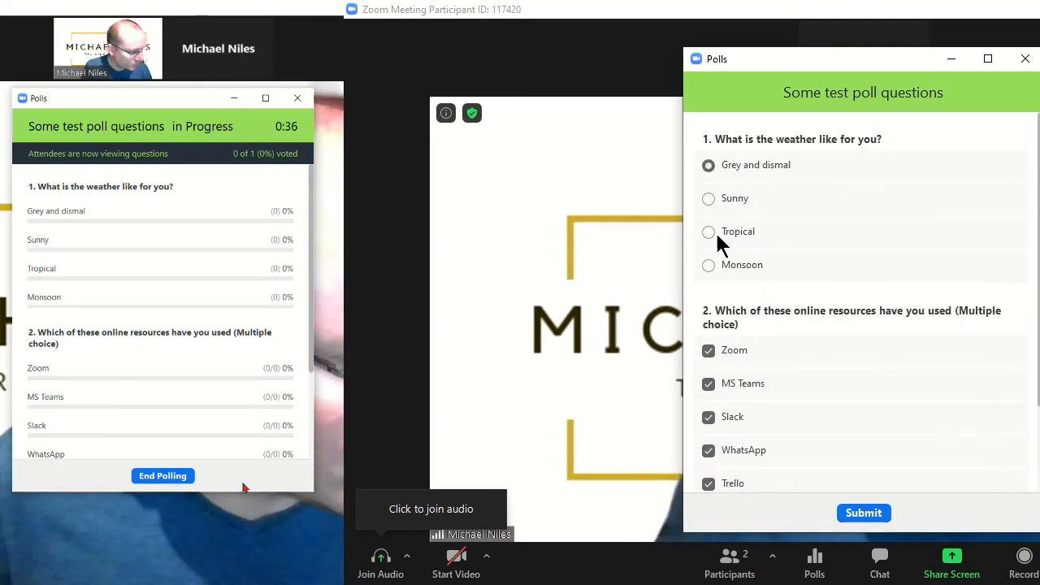
Try Sunny and Tropical for the weather answer, then settle back on Grey and dismal
click(708, 200)
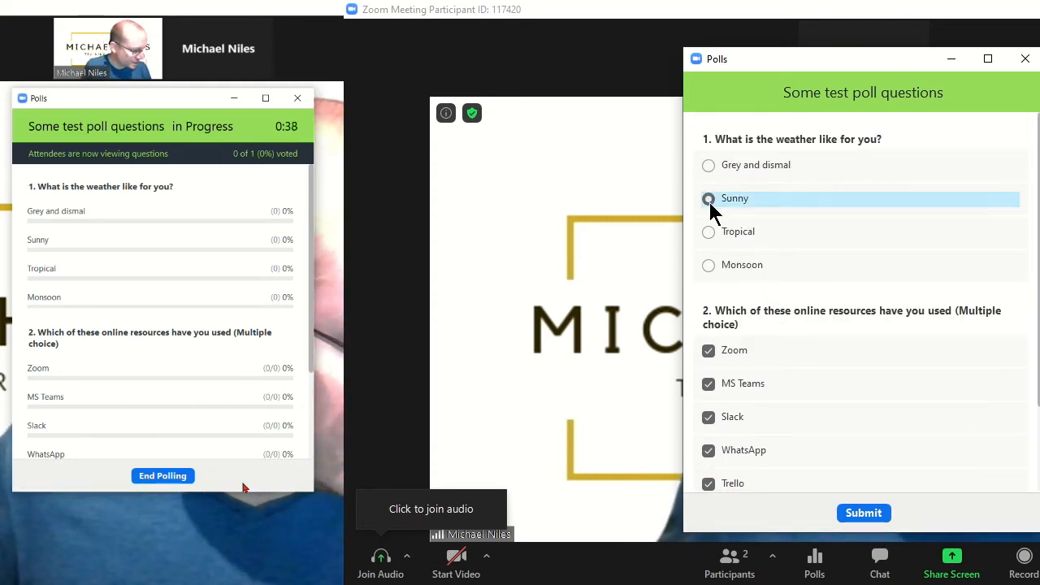
click(708, 230)
click(711, 176)
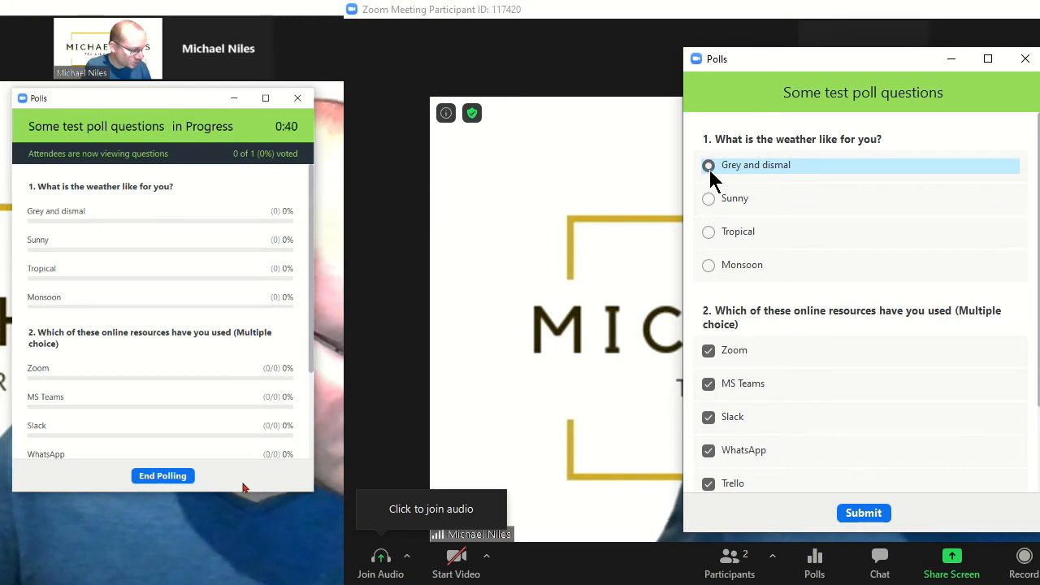
scroll(801, 387, down, 2)
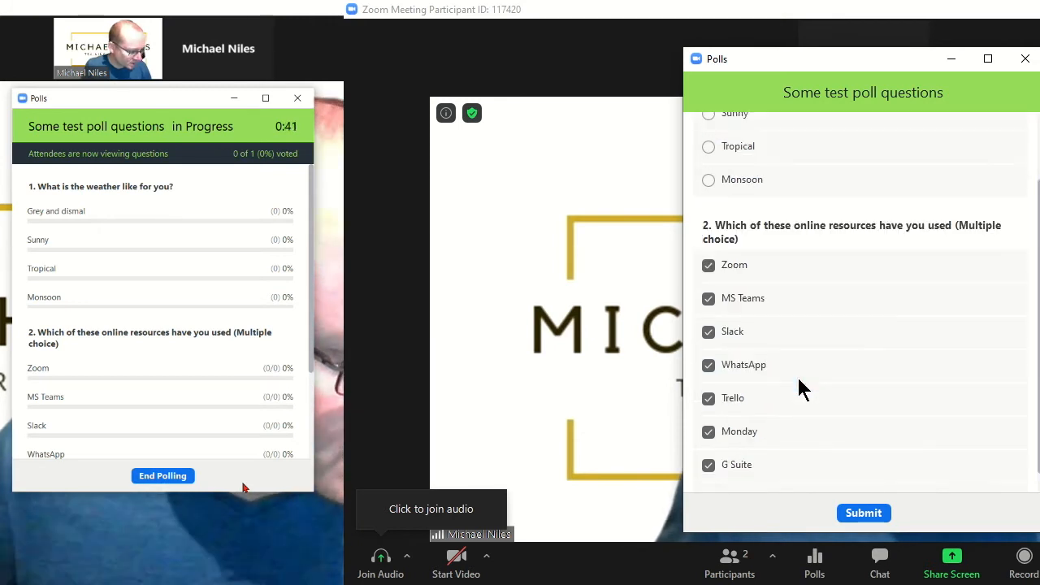
Submit the participant's answers and check that the host shows 1 of 1 voted, with Grey and dismal and each resource at 100%
click(863, 514)
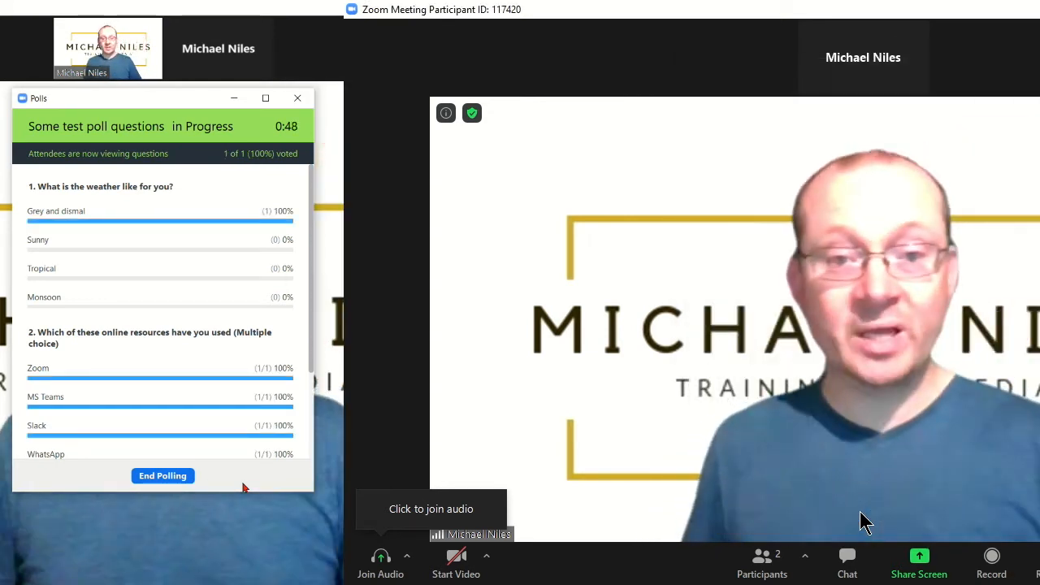
scroll(212, 360, down, 3)
scroll(212, 360, down, 2)
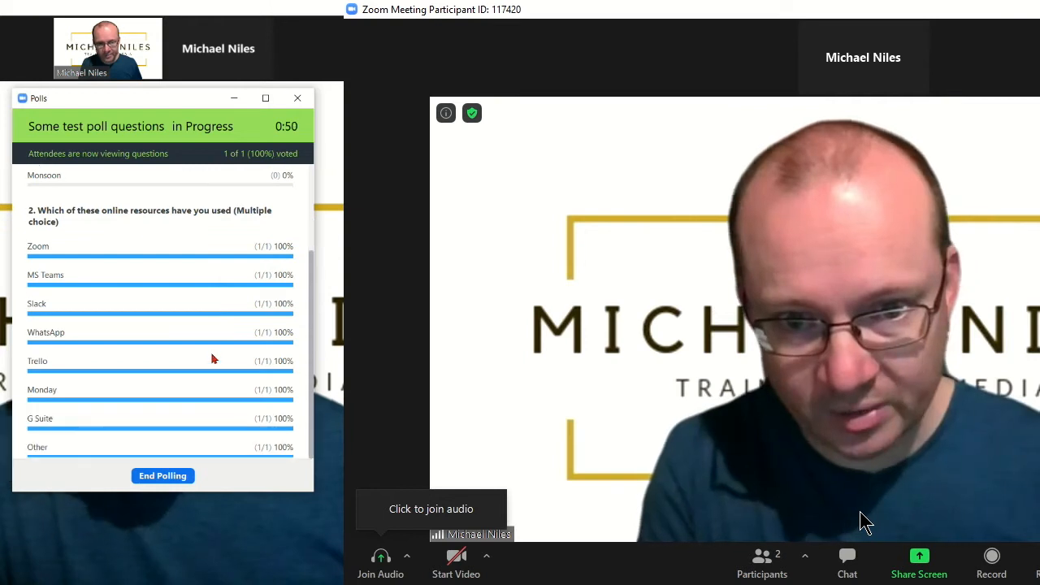
scroll(171, 416, up, 5)
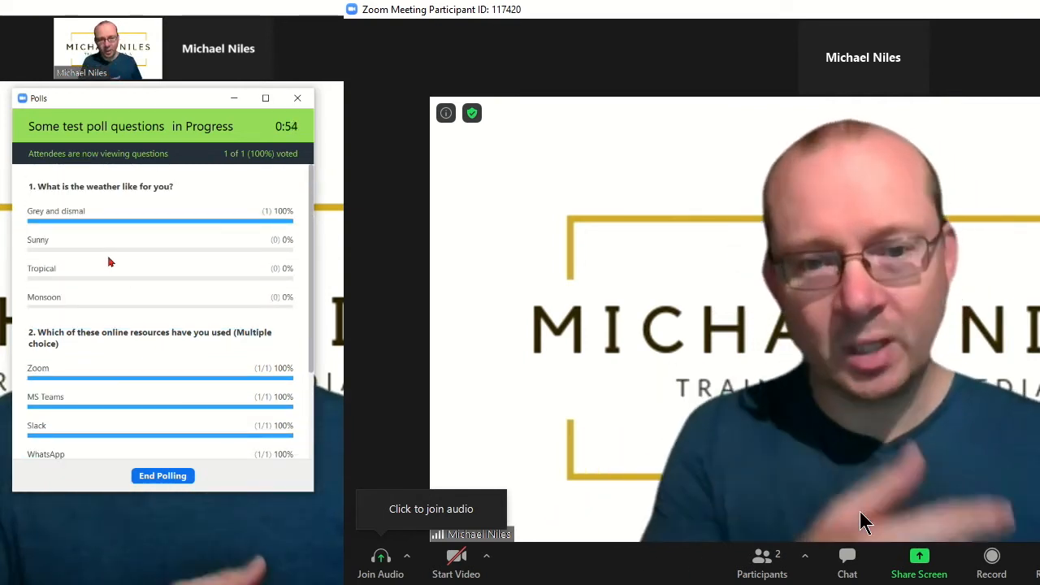
scroll(110, 262, down, 5)
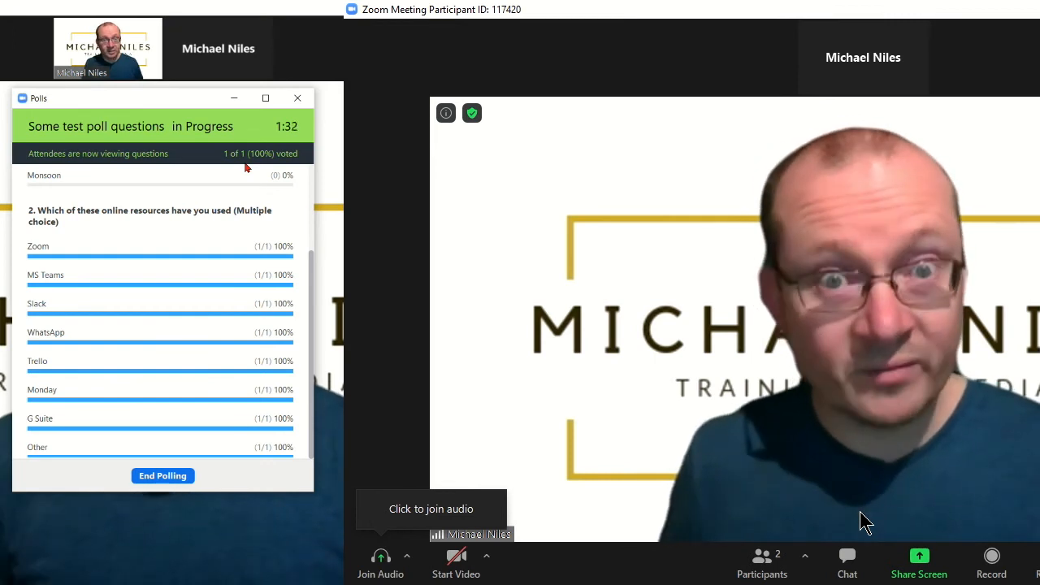
End the first poll and share its results with attendees
click(166, 477)
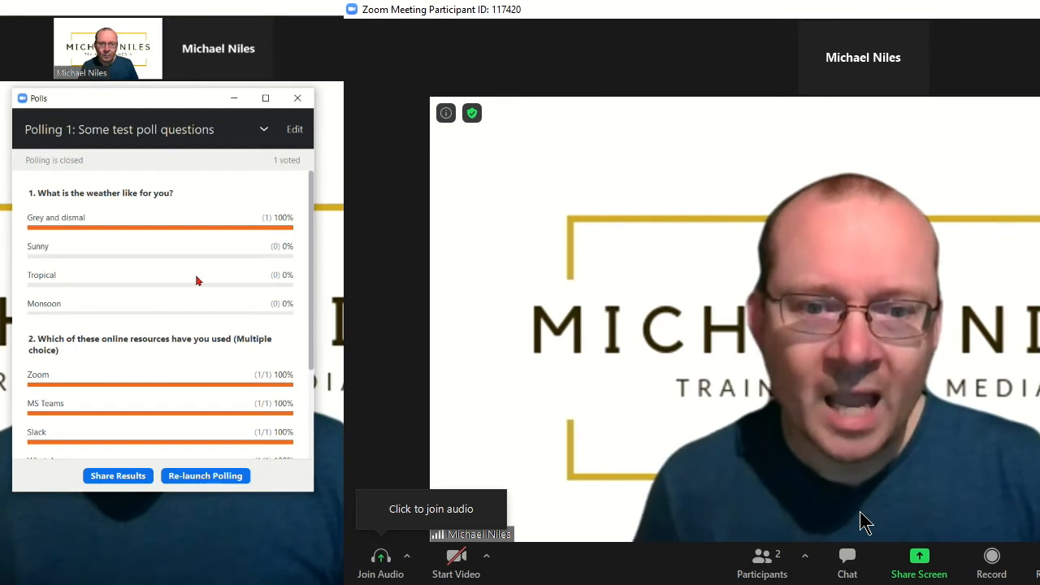
scroll(196, 280, down, 3)
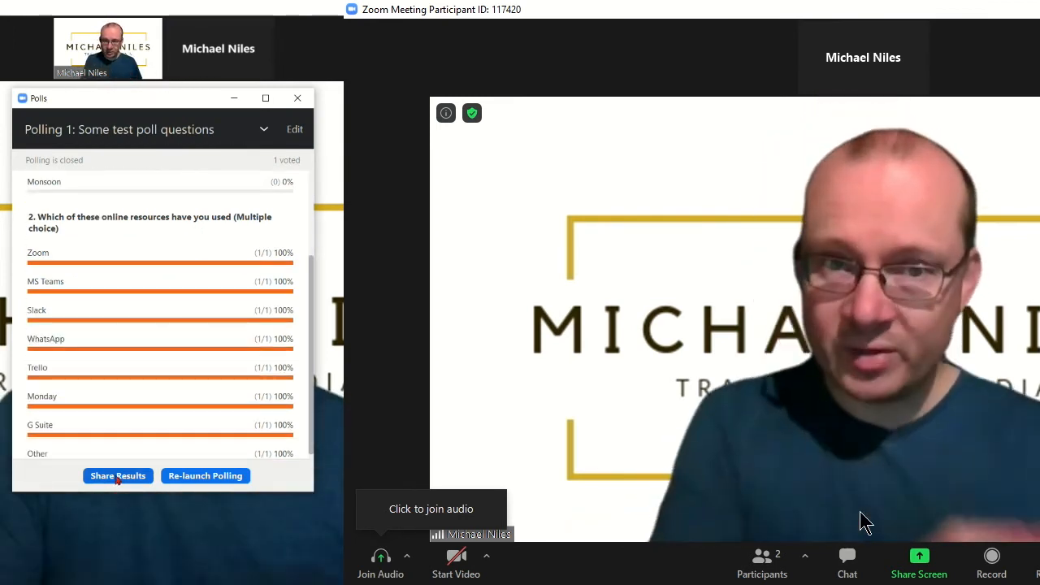
click(118, 476)
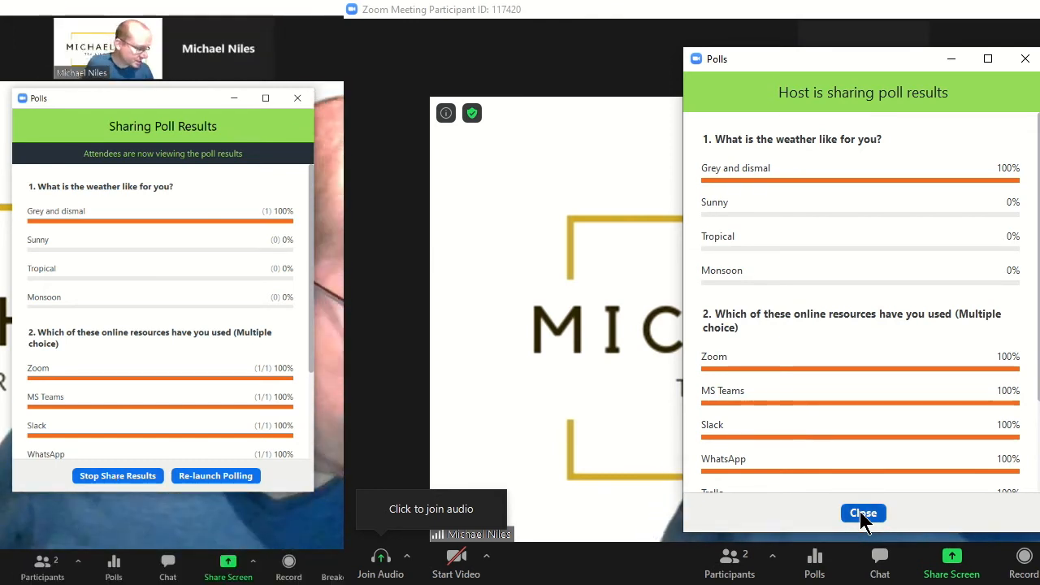
Dismiss the participant's shared results, then reopen and close the participant's Polls window
click(862, 513)
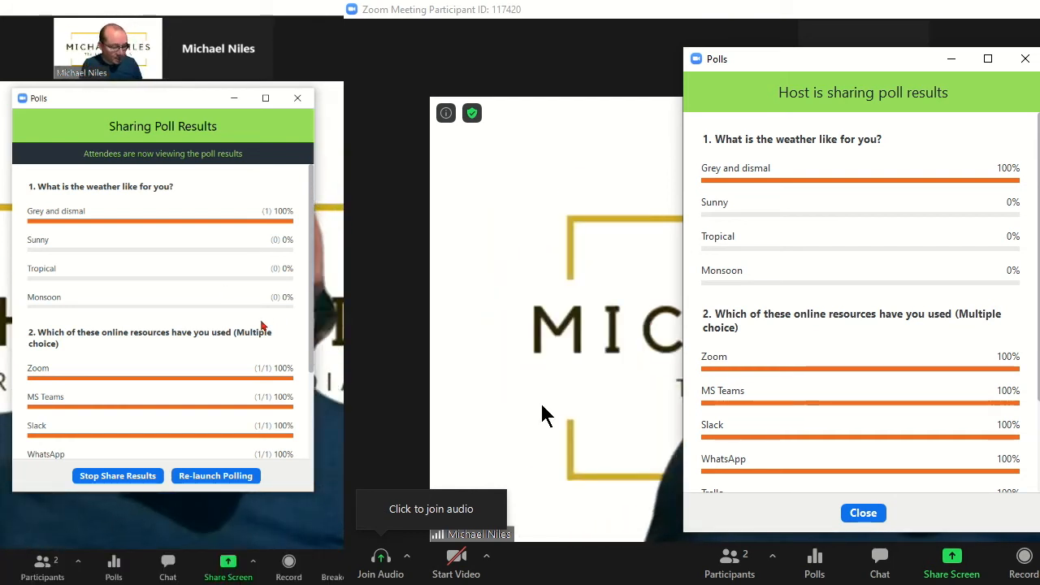
click(866, 515)
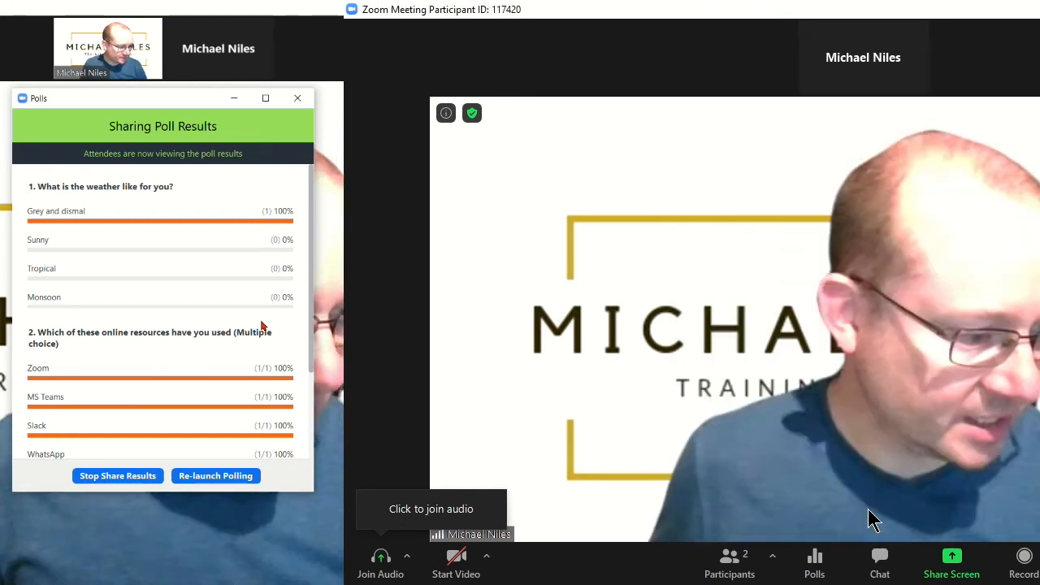
click(815, 559)
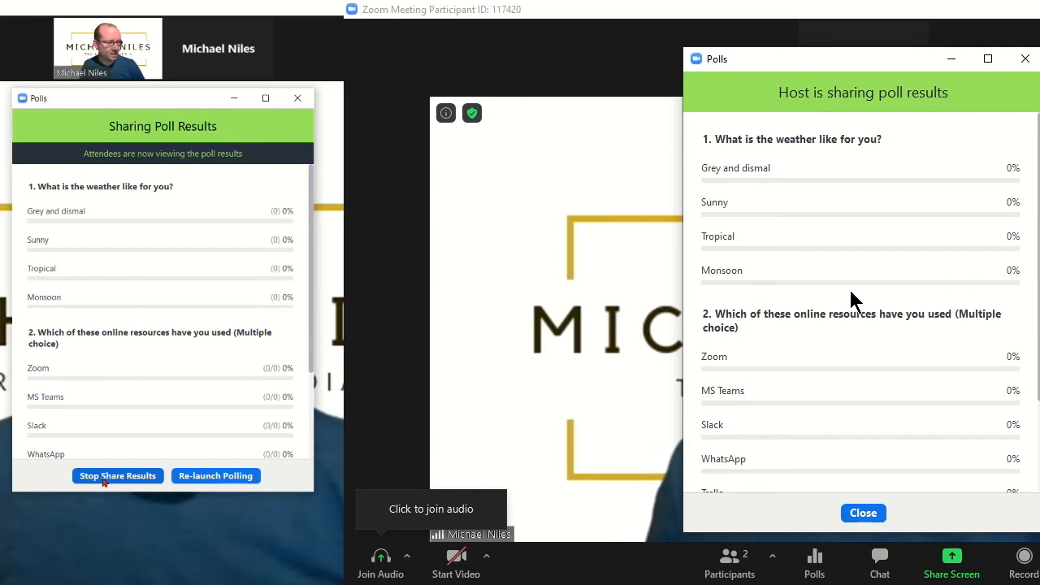
scroll(849, 287, down, 2)
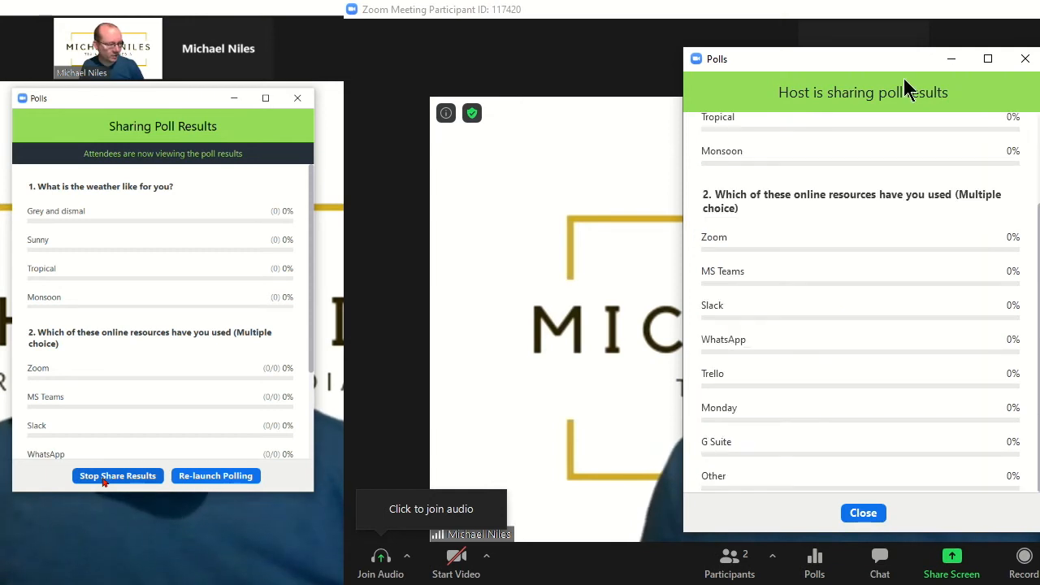
click(1024, 60)
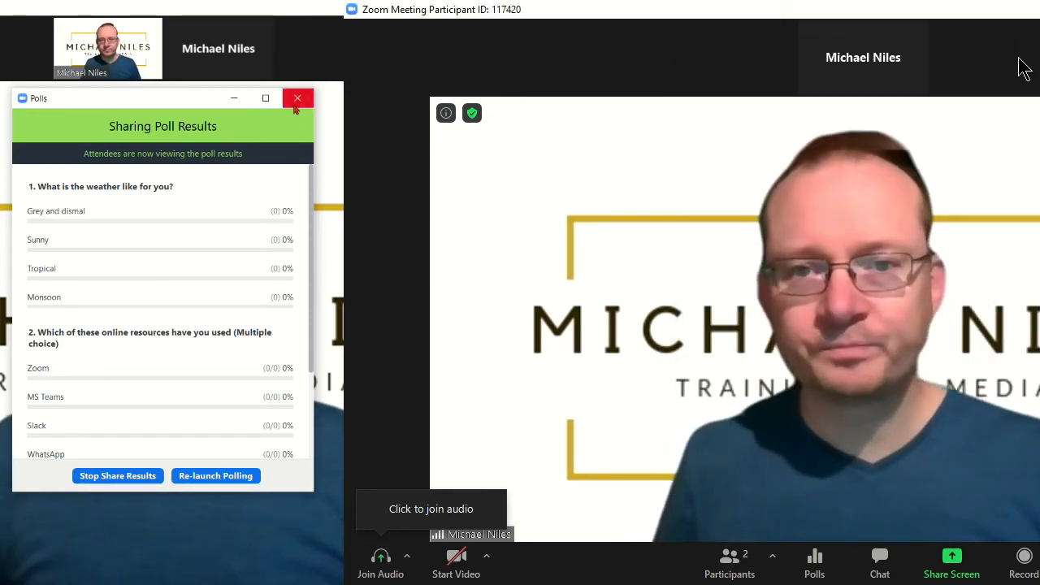
Stop sharing Polling 1's results and select Polling 2: A new test poll
click(296, 104)
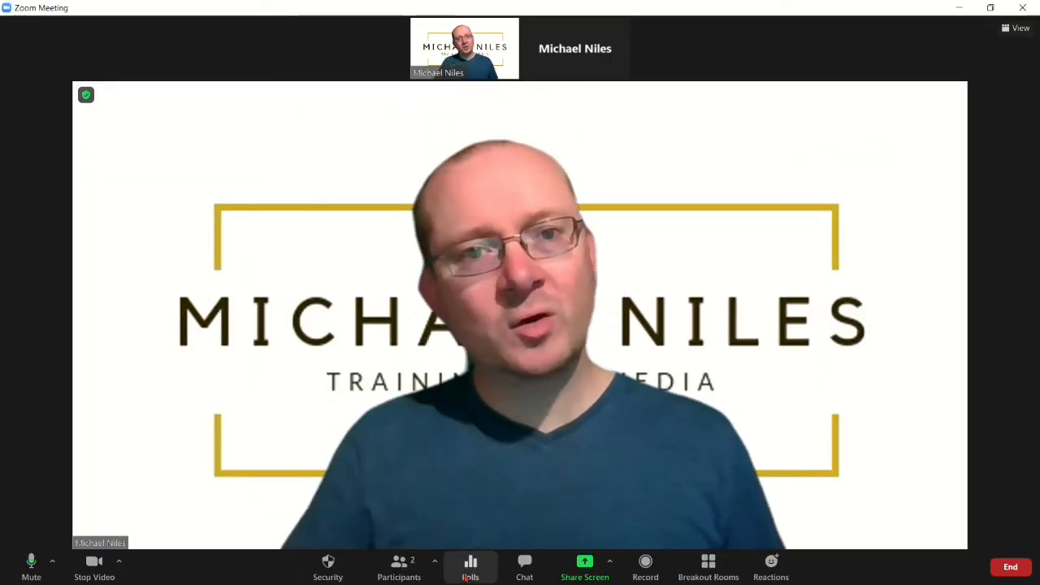
click(468, 578)
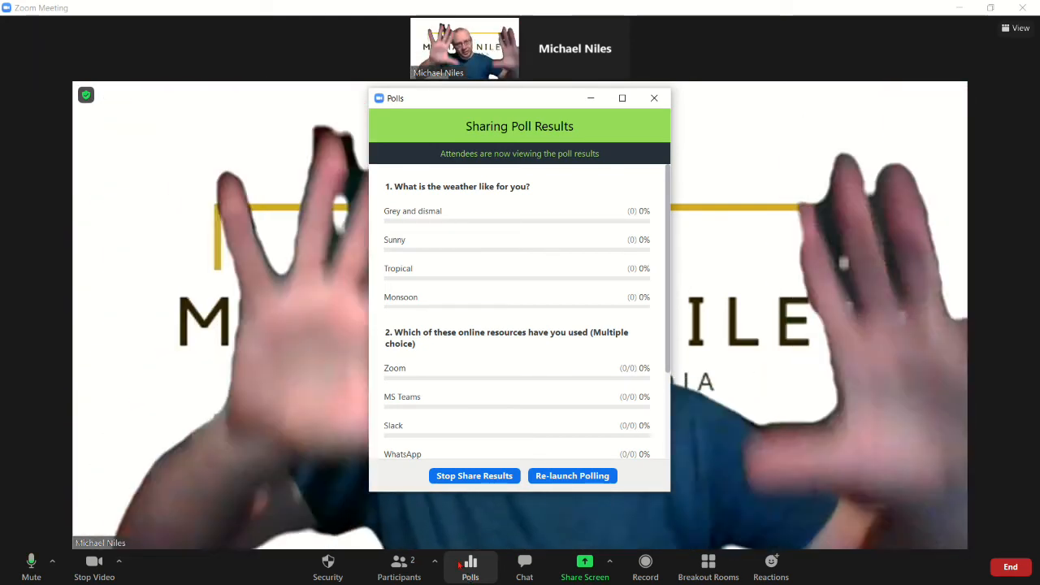
scroll(488, 248, down, 3)
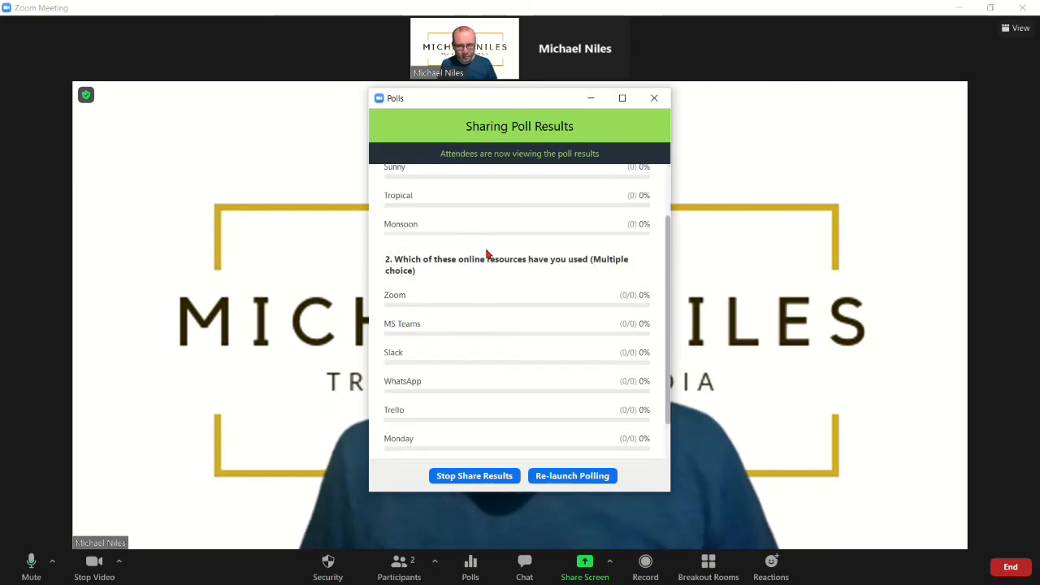
scroll(488, 254, up, 3)
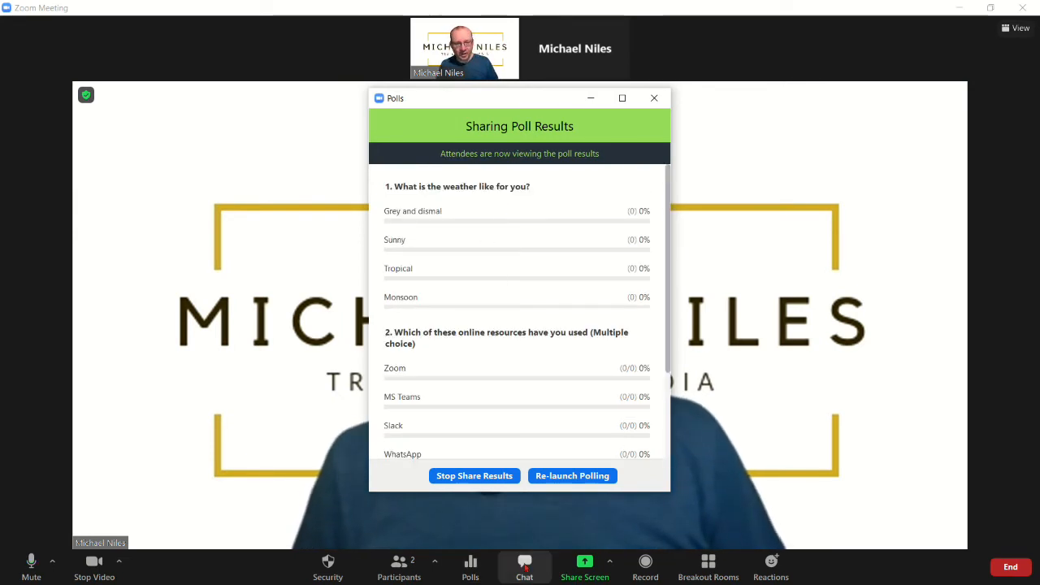
click(460, 476)
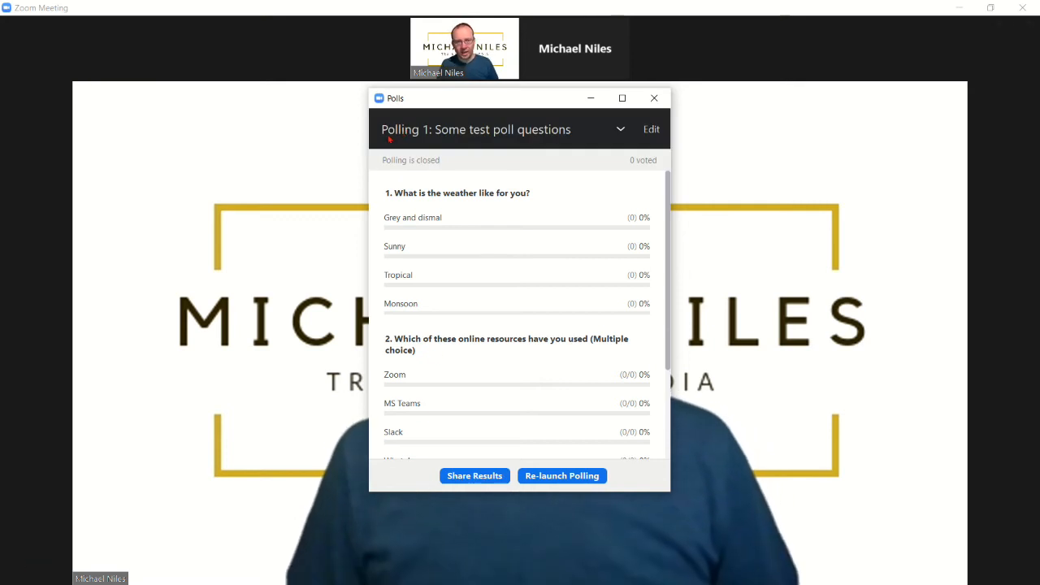
click(621, 130)
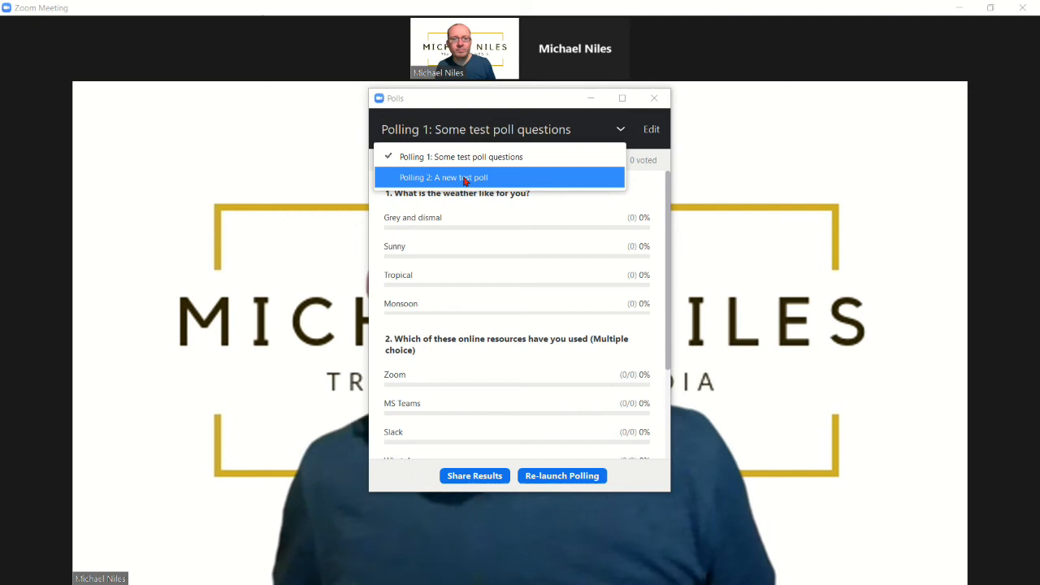
click(465, 181)
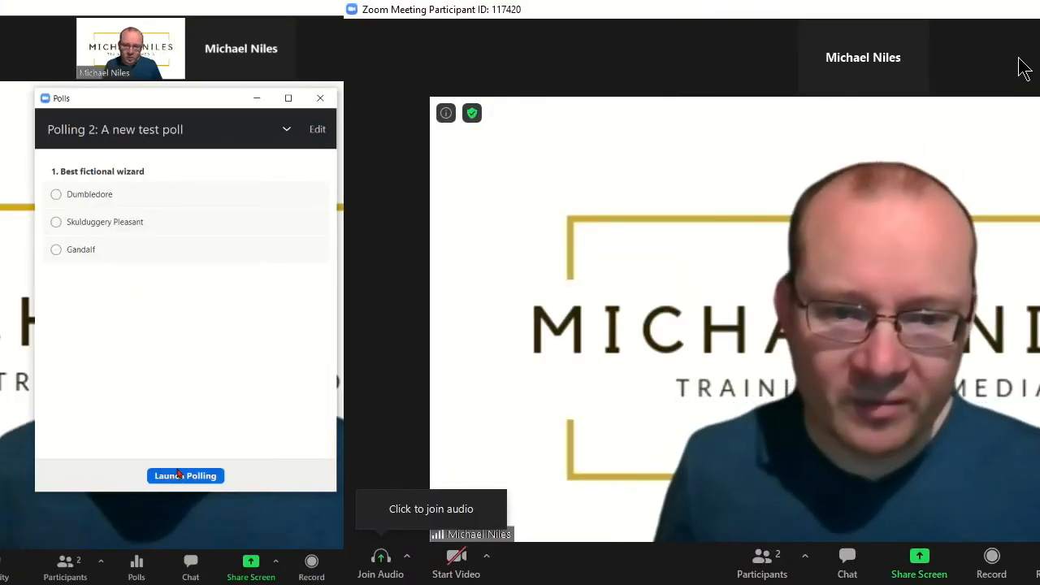
Launch A new test poll and submit the participant's vote for Skulduggery Pleasant
click(520, 477)
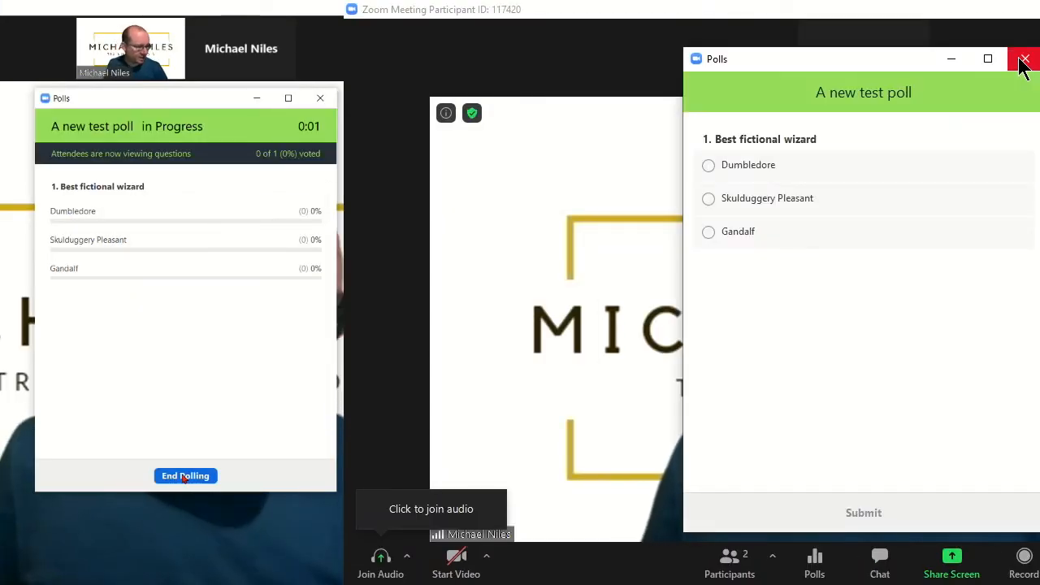
click(709, 201)
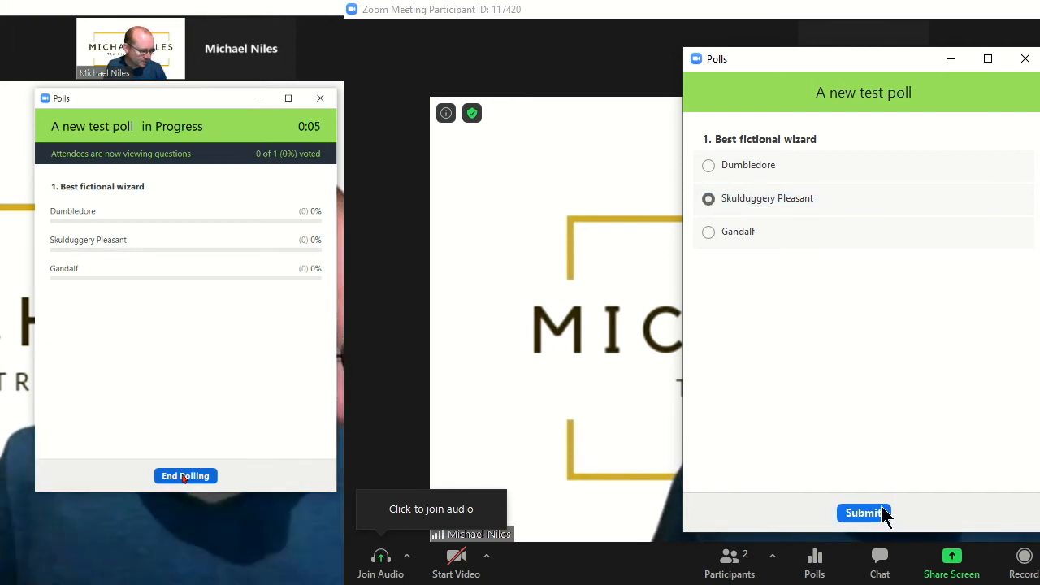
click(856, 516)
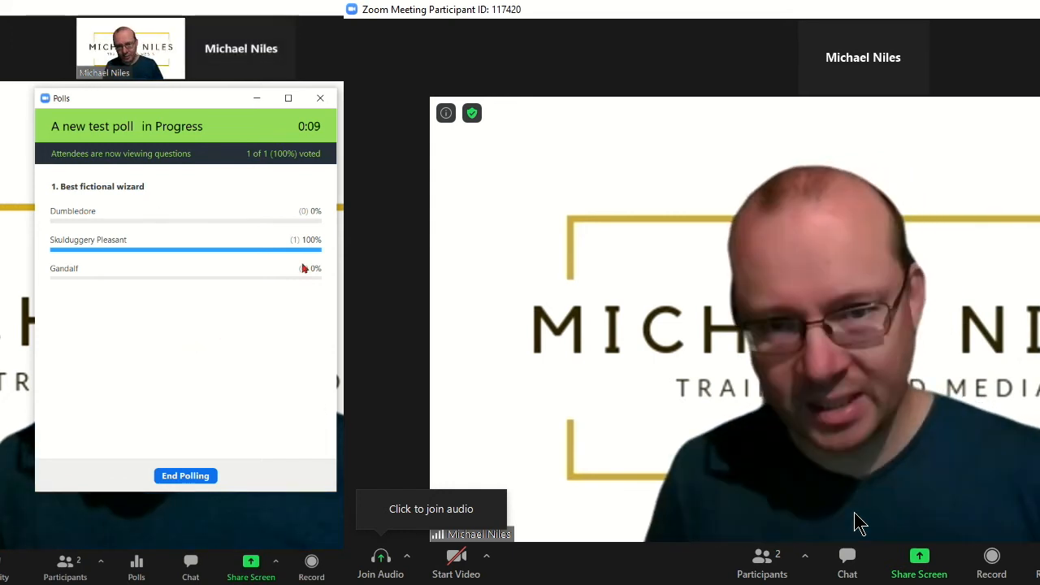
End the poll, share its results, dismiss the participant's results, then stop sharing
click(185, 476)
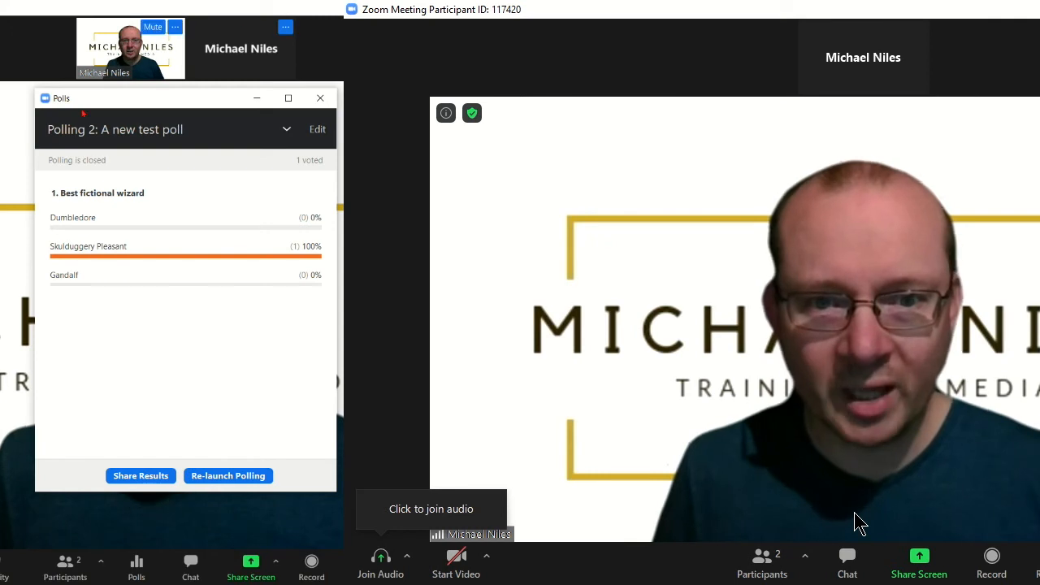
click(129, 478)
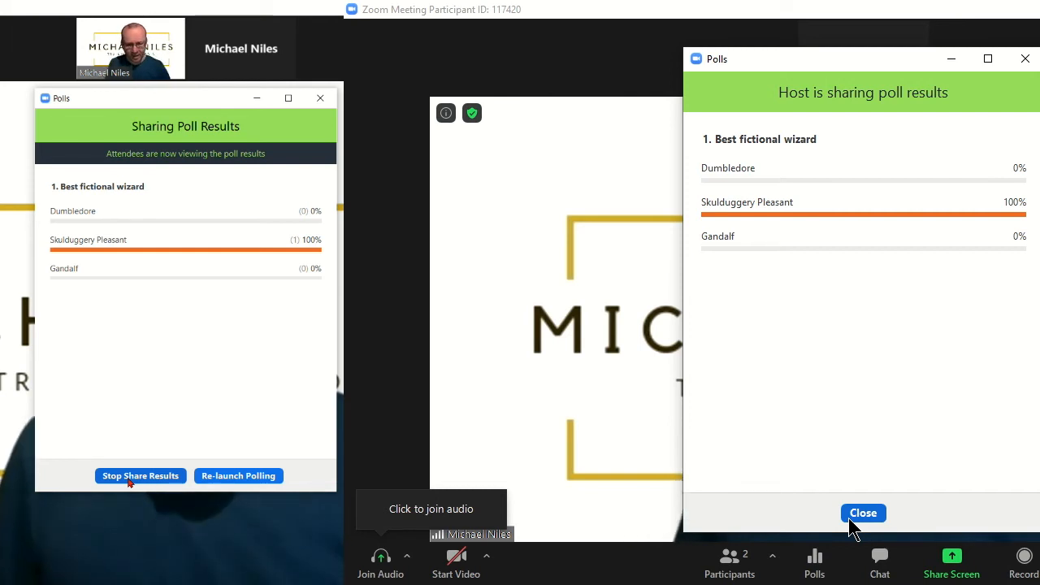
click(850, 521)
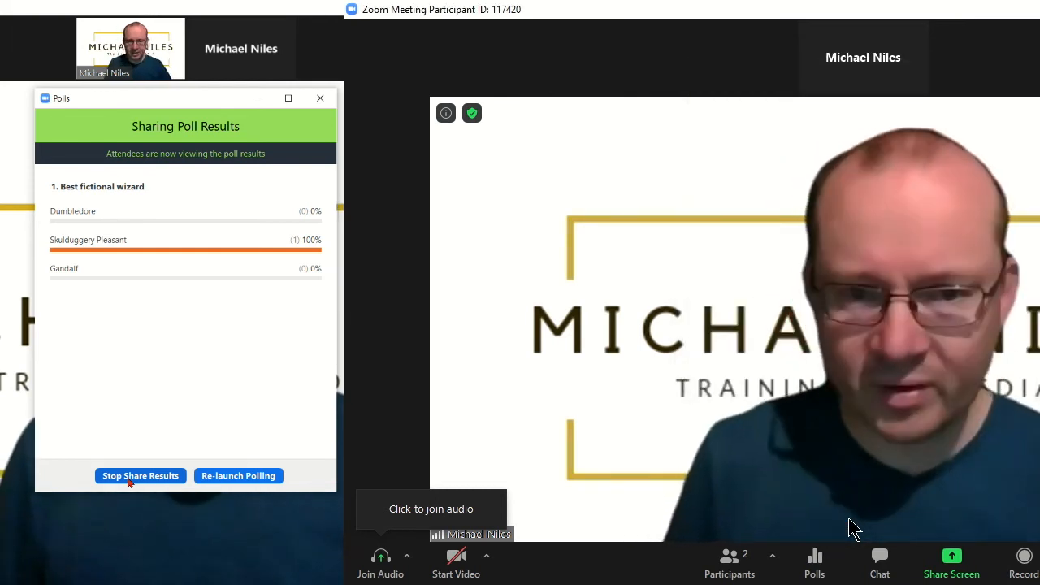
click(148, 478)
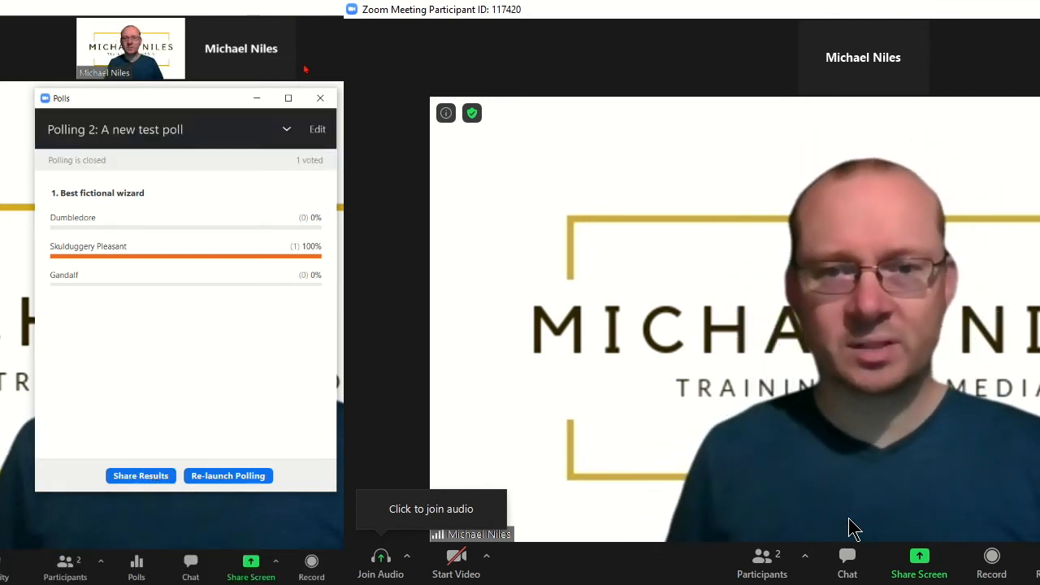
click(318, 97)
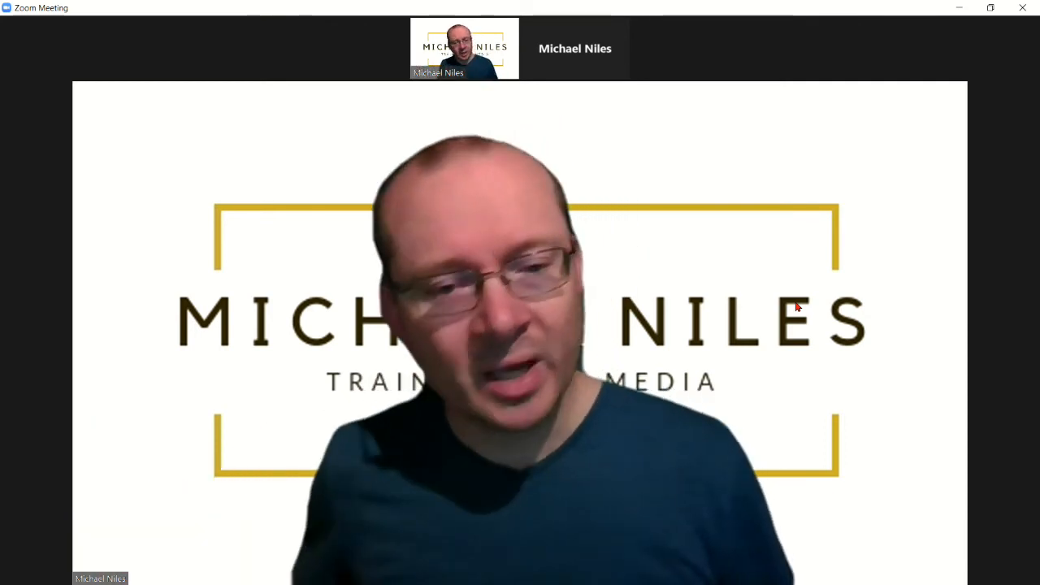
mouse_move(656, 559)
click(471, 562)
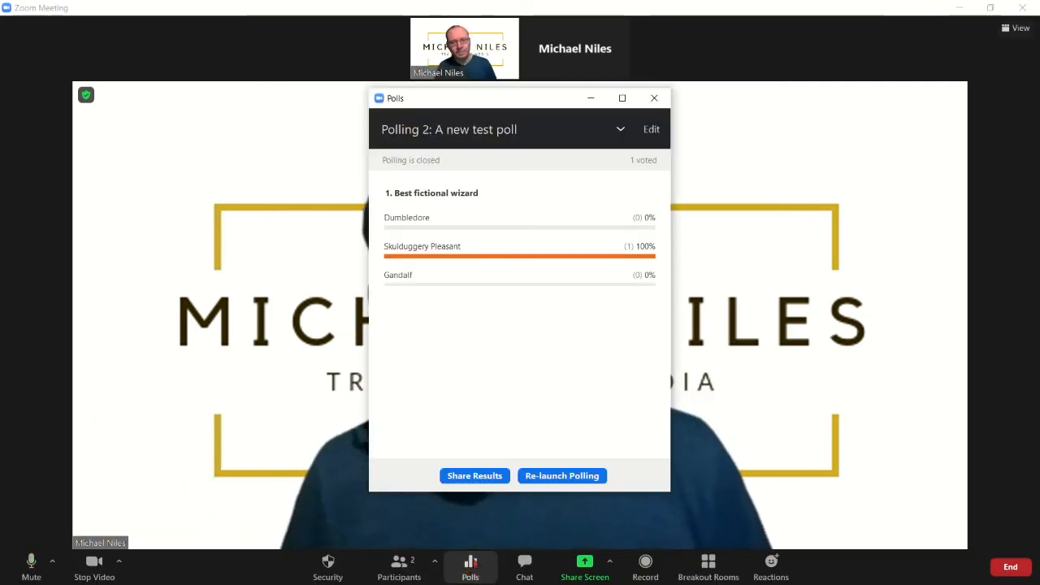
Create and save poll Test 4 on the web portal with question 'test' and answers y and n
click(652, 130)
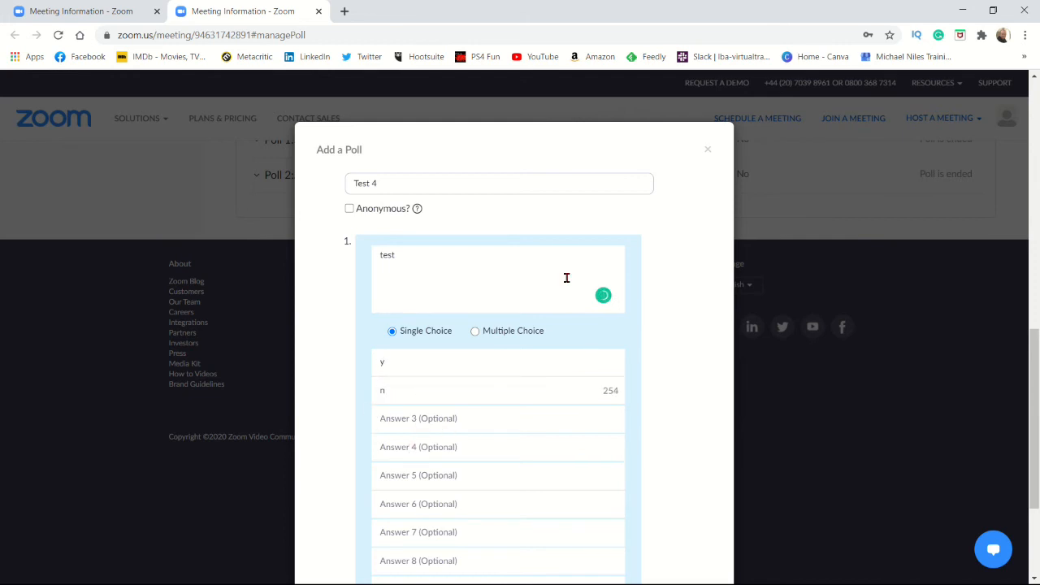
scroll(566, 278, down, 2)
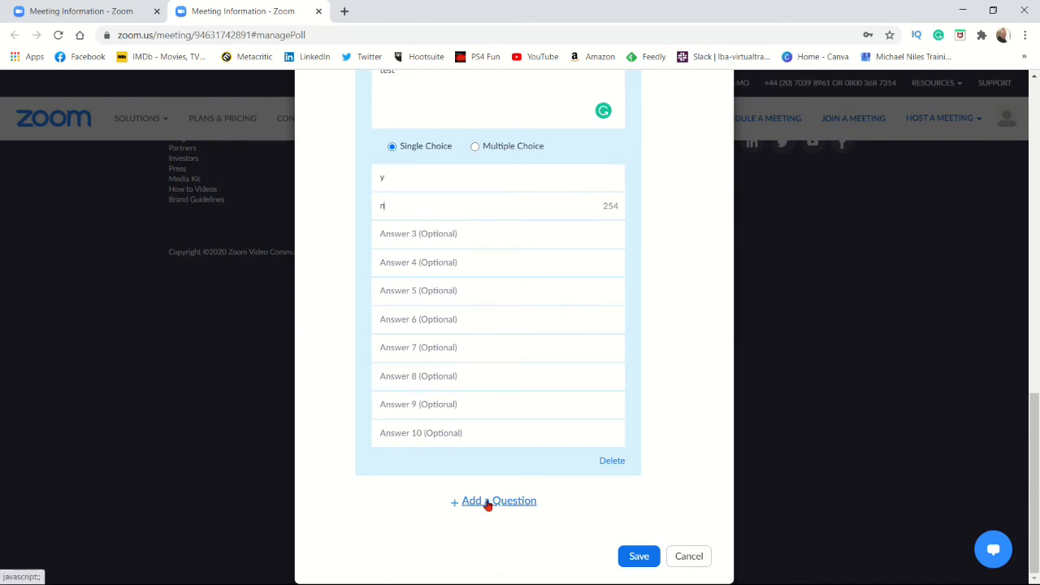
click(638, 557)
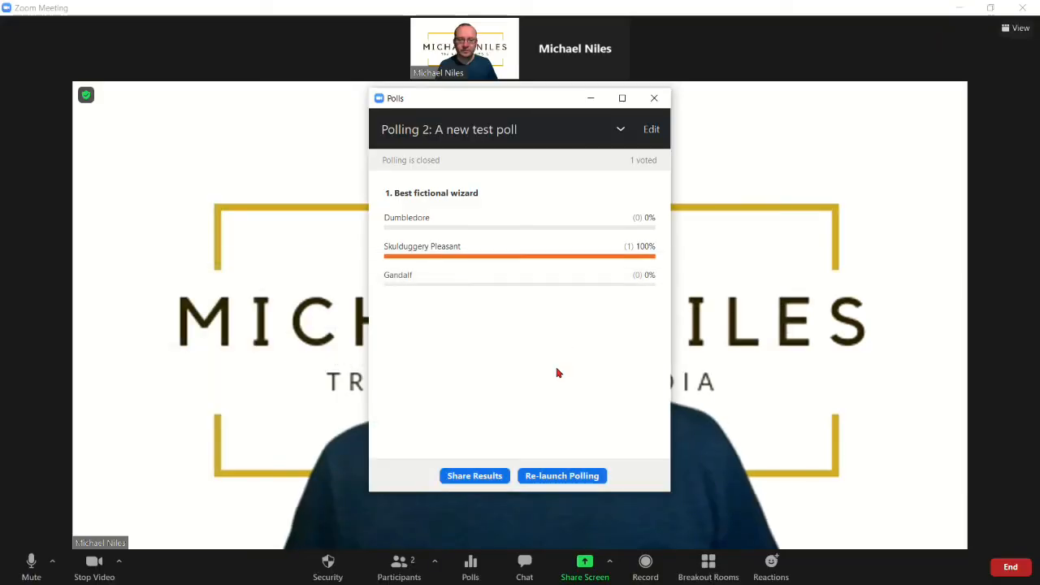
Select Polling 3: Test 4, launch it, and submit the participant's vote for n
click(623, 132)
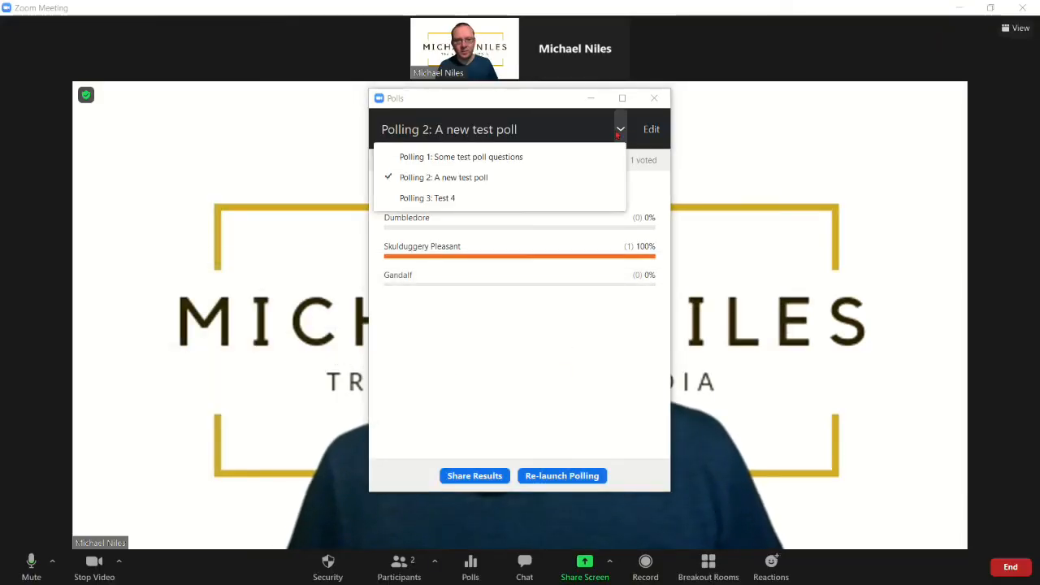
click(422, 199)
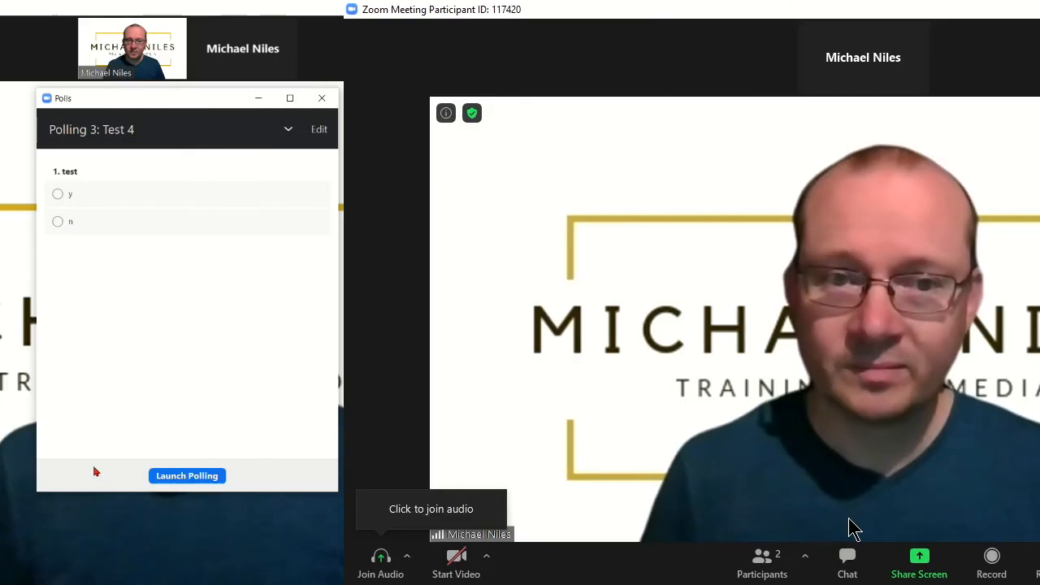
click(187, 475)
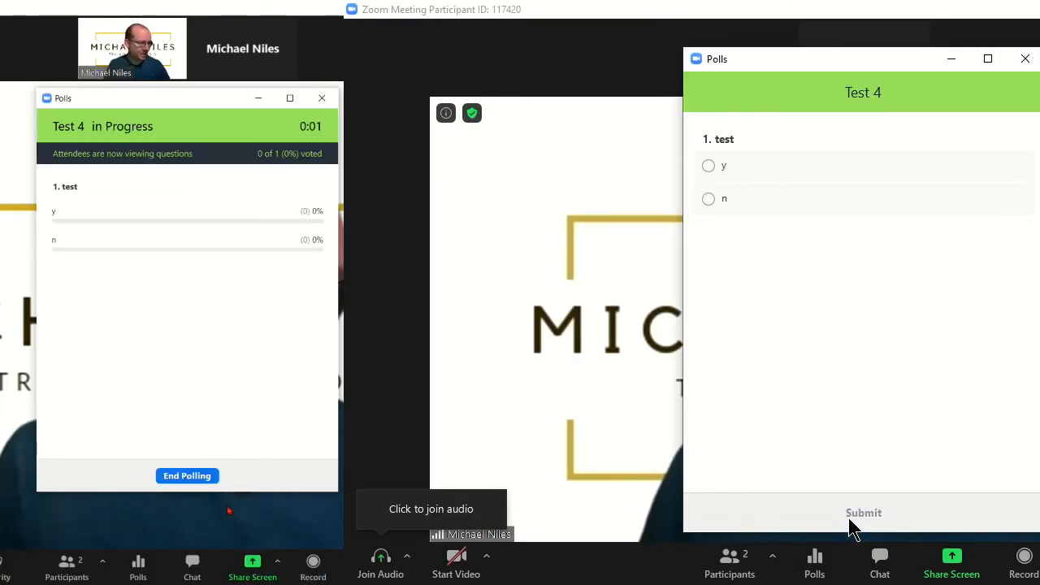
click(714, 202)
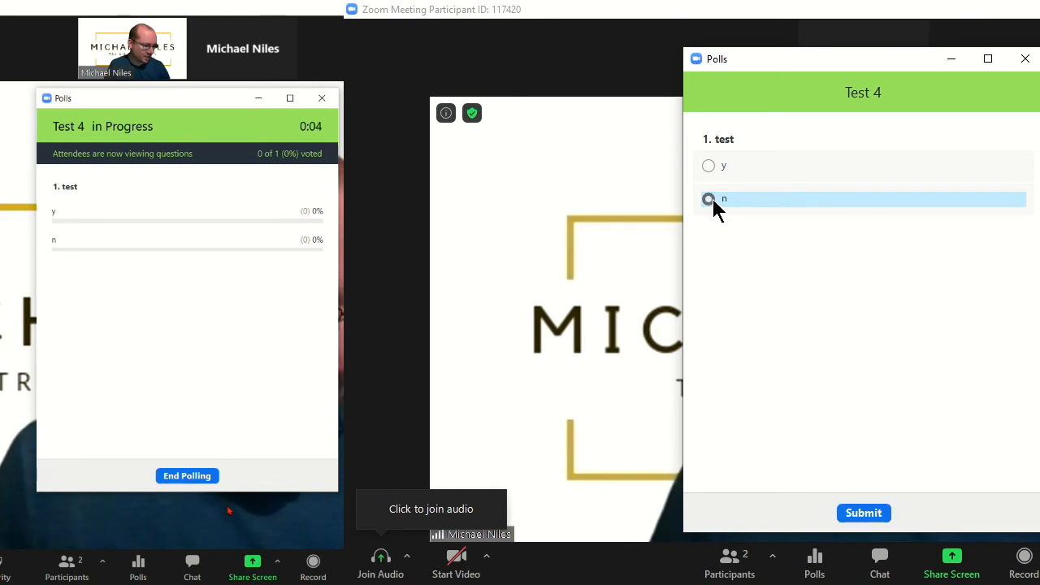
click(866, 519)
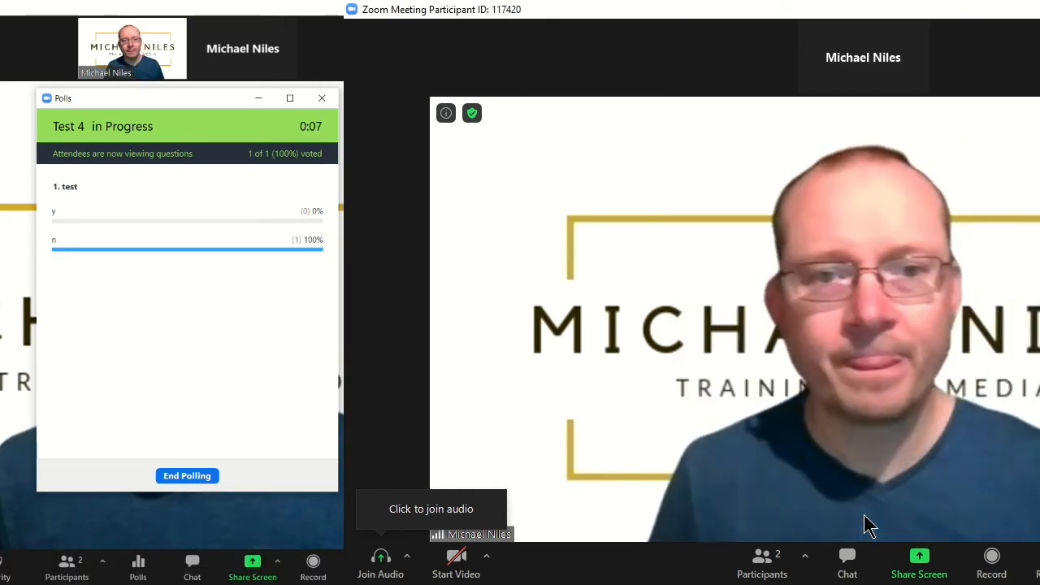
End Test 4, share and stop sharing its results, and close the Polls window
click(189, 477)
click(126, 480)
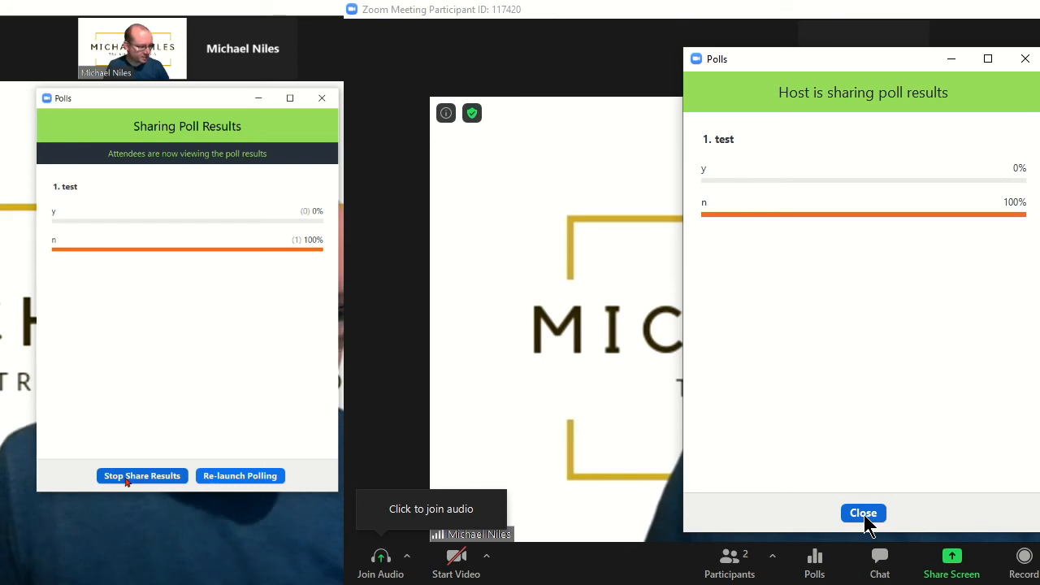
click(126, 479)
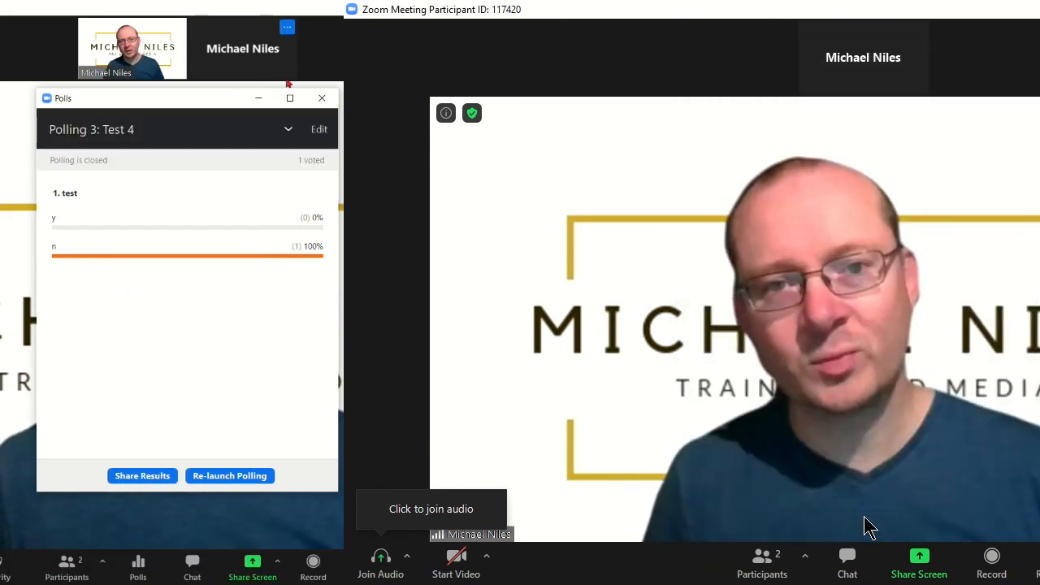
click(322, 97)
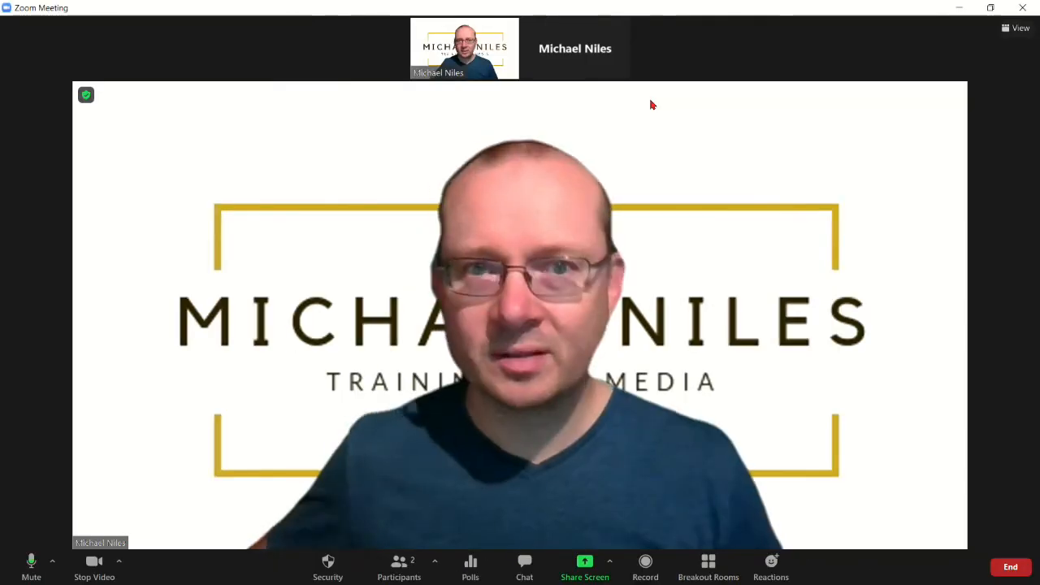